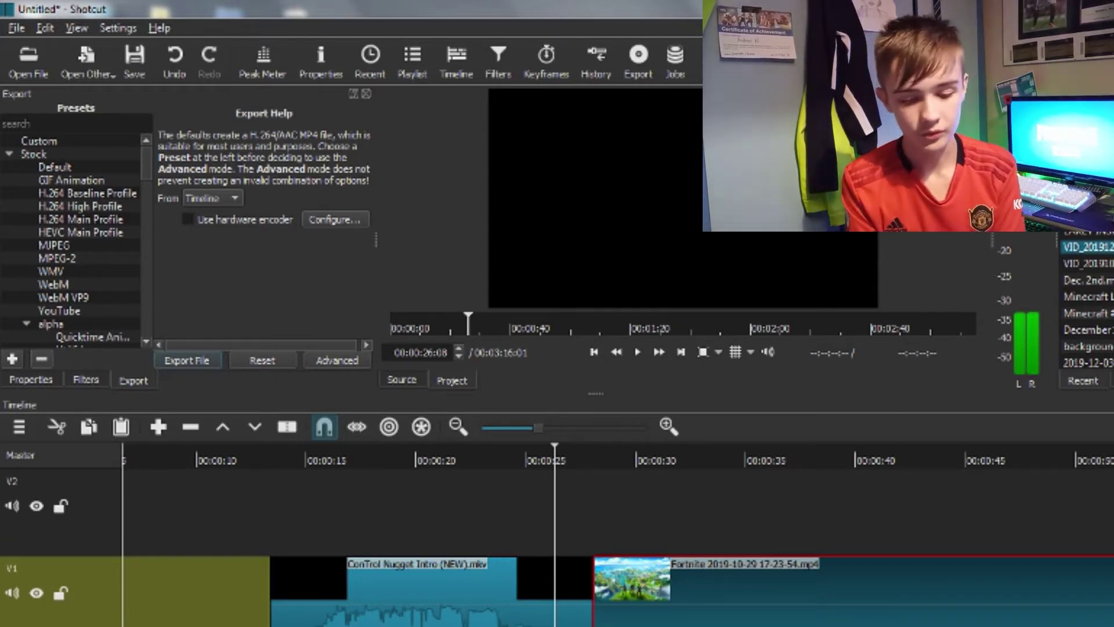
# Step: Overlap the start of the Fortnite clip with the end of the intro clip on V1 to create a transition
pyautogui.moveTo(624, 577); pyautogui.dragTo(619, 554)
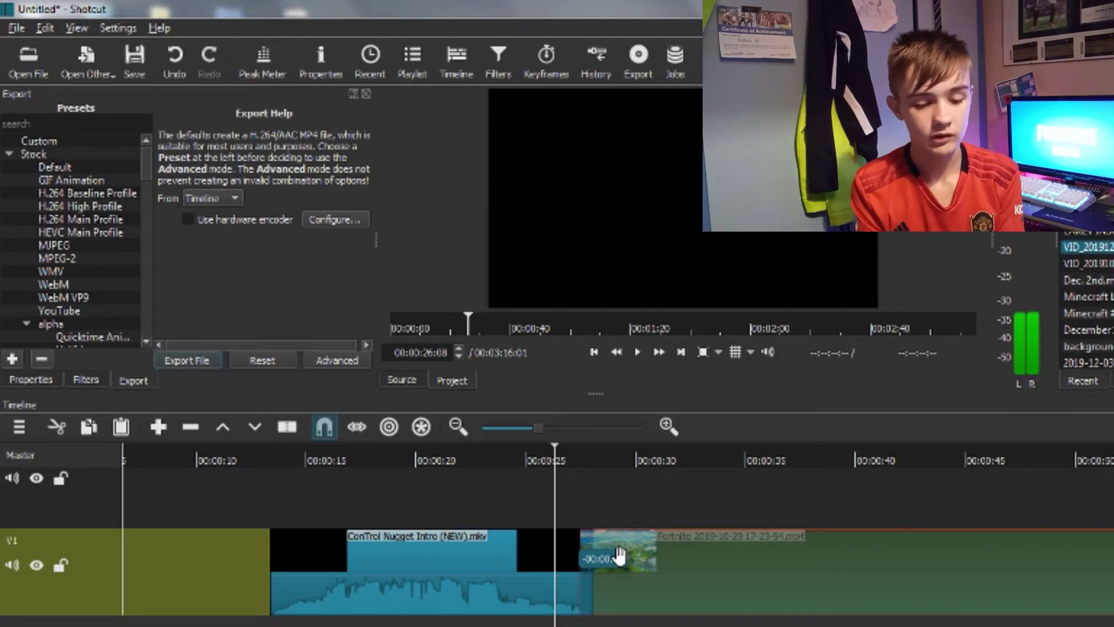
pyautogui.moveTo(619, 554); pyautogui.dragTo(619, 554)
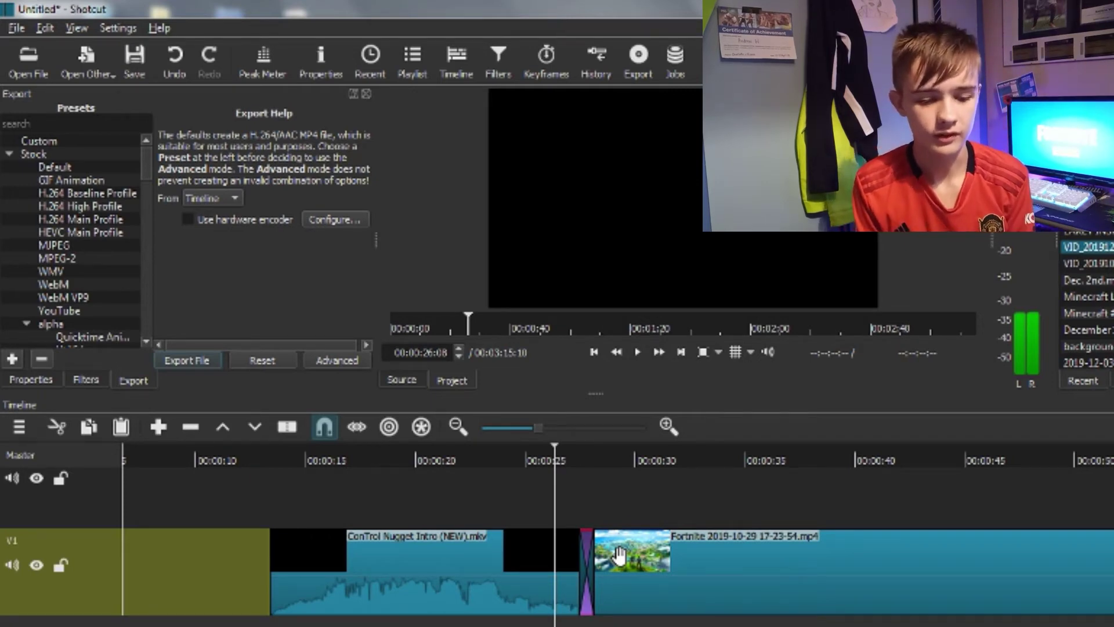
pyautogui.click(591, 453)
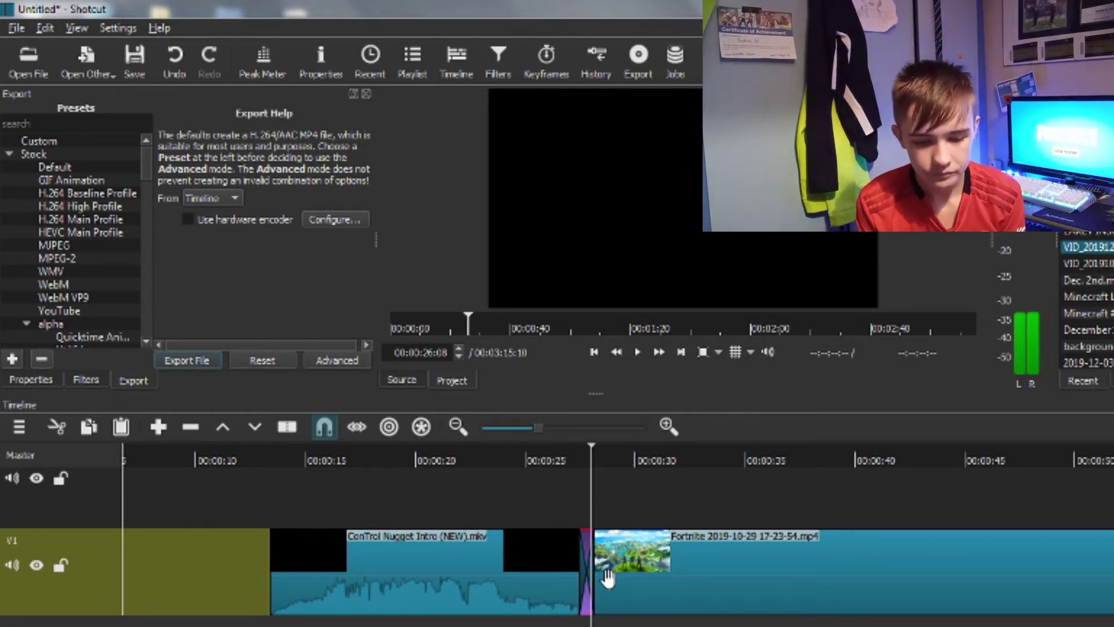
pyautogui.click(609, 569)
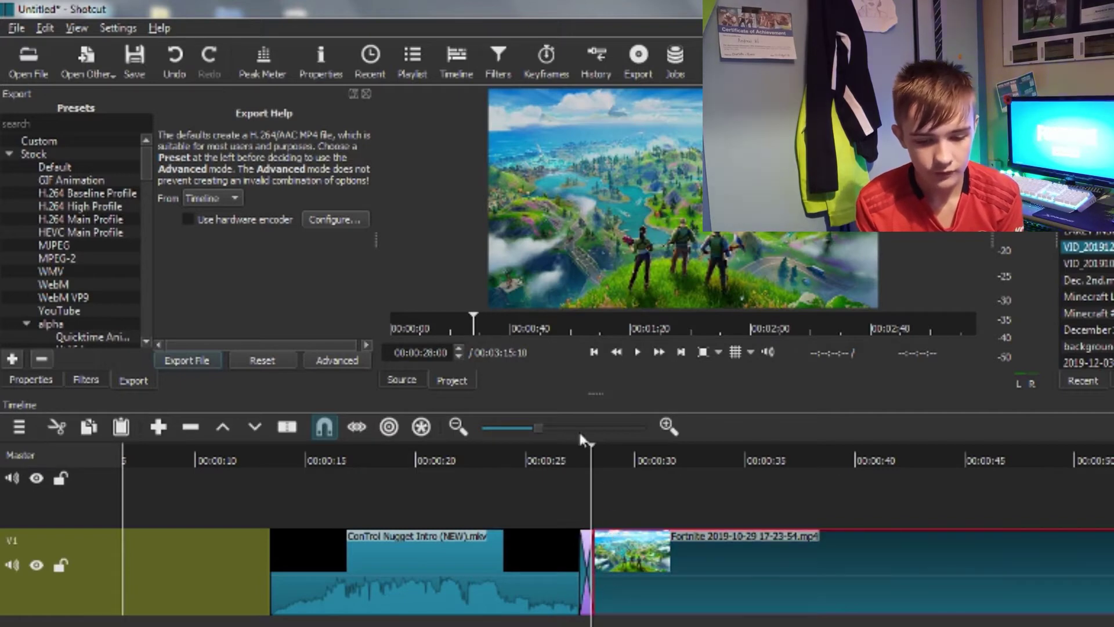
pyautogui.click(566, 454)
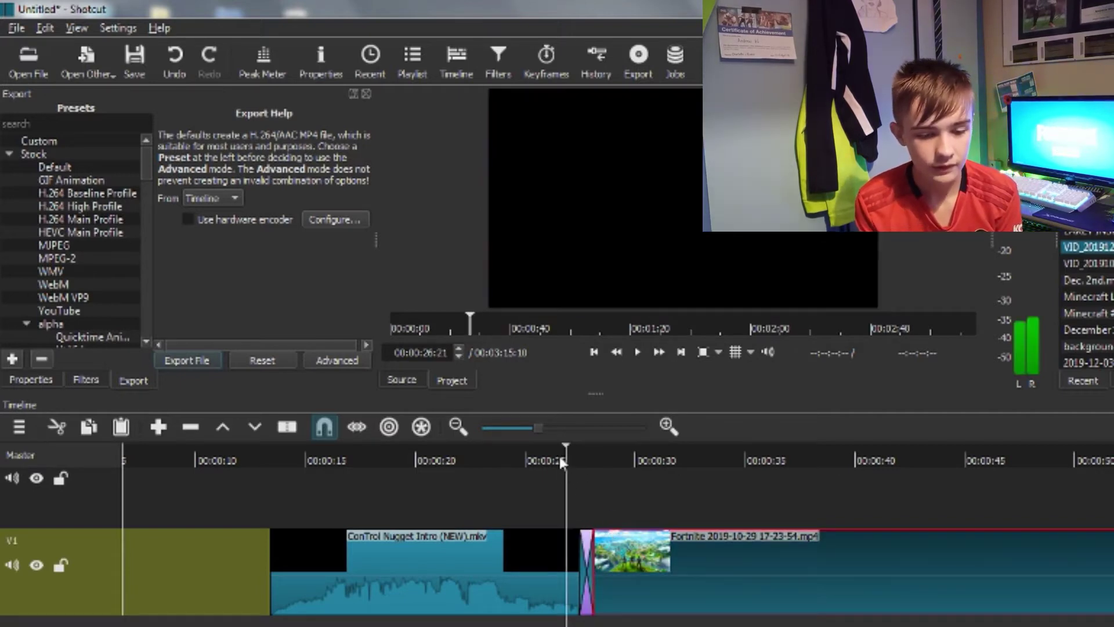
# Step: Set the video type of the transition between the intro and Fortnite clips to Diagonal Top Left
pyautogui.click(585, 555)
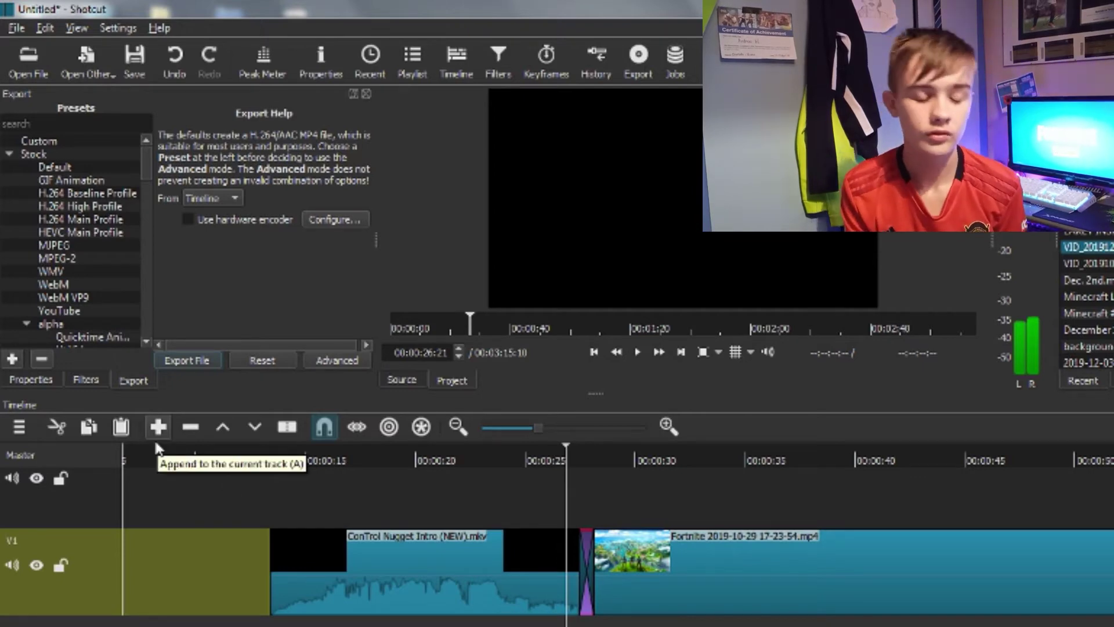
pyautogui.click(48, 381)
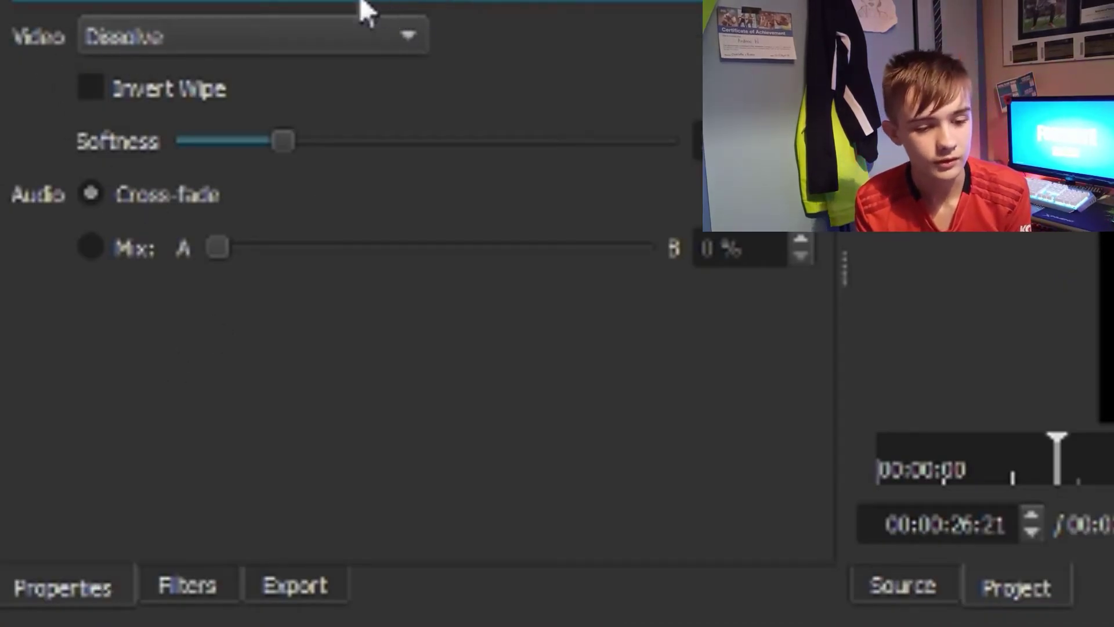
pyautogui.click(354, 29)
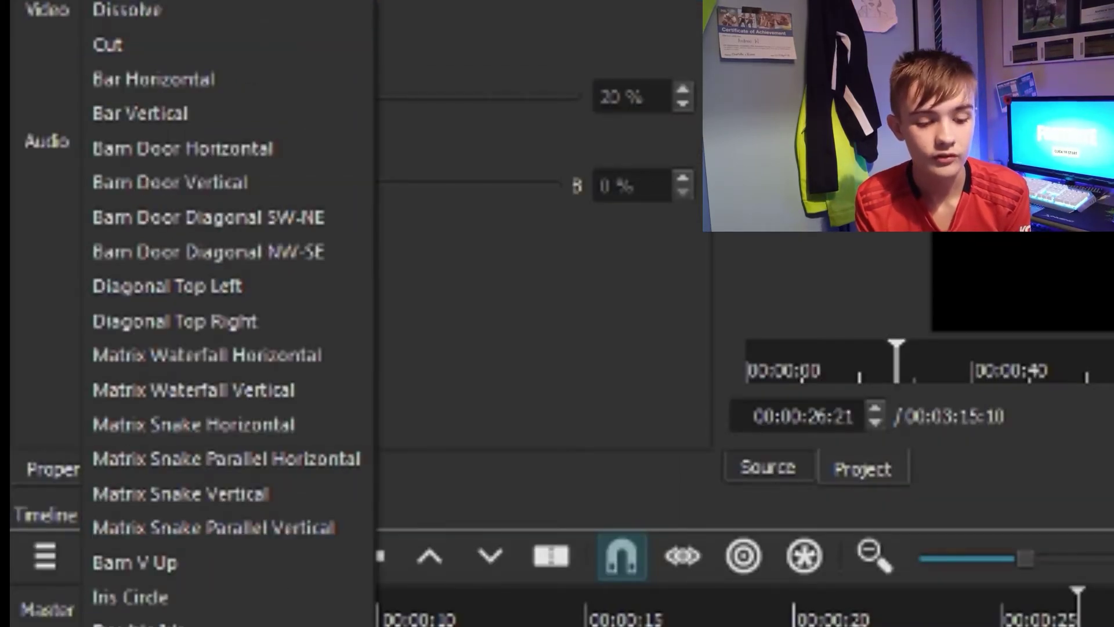
pyautogui.click(133, 626)
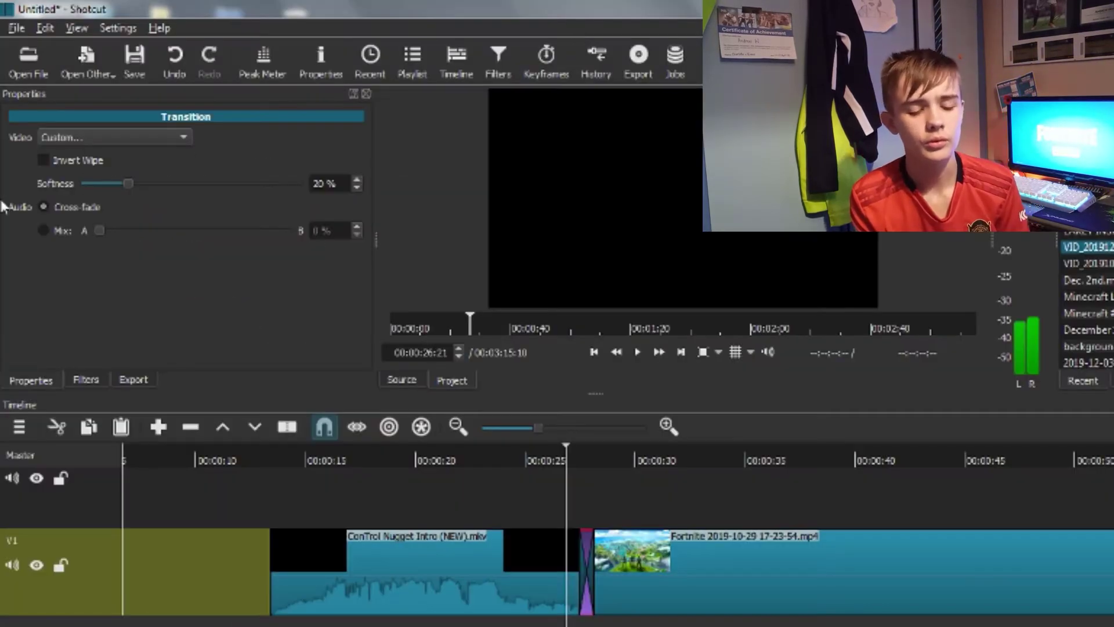
pyautogui.click(95, 140)
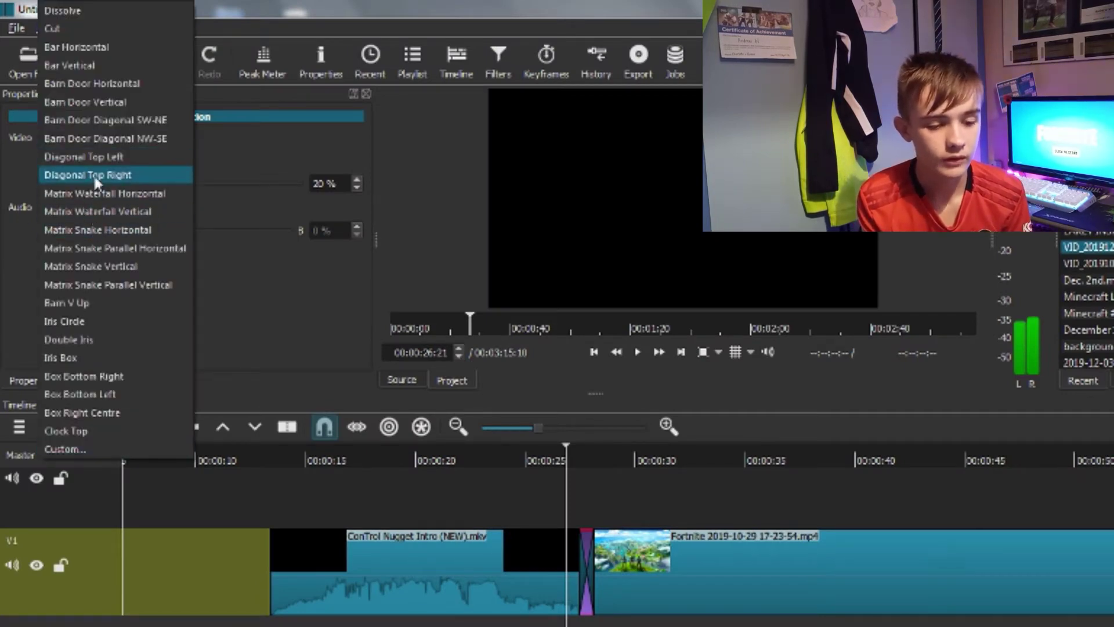
pyautogui.click(122, 158)
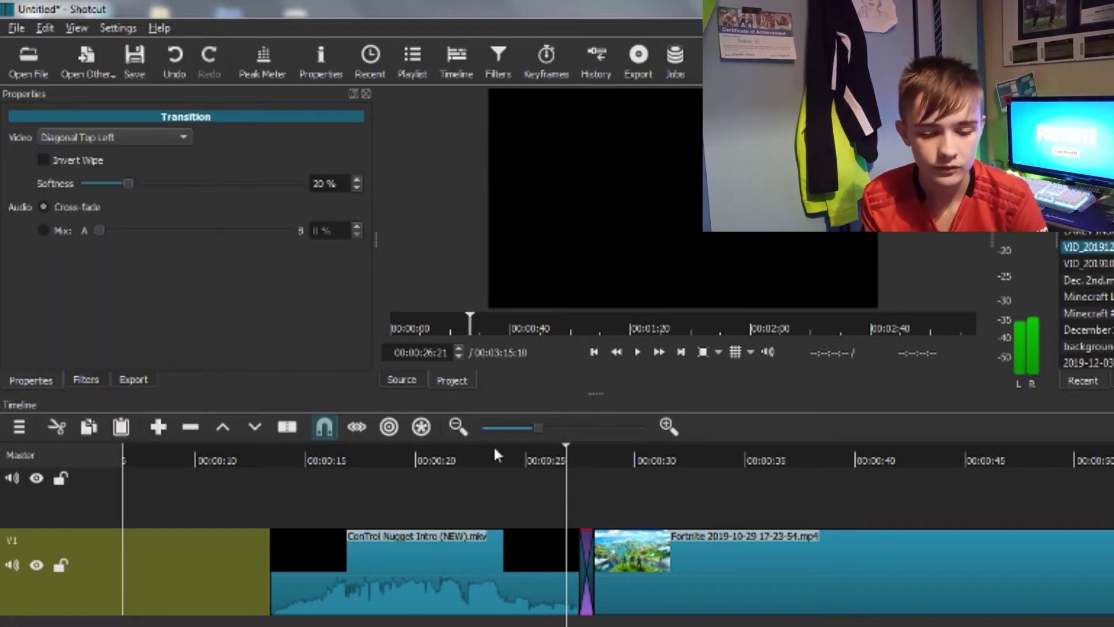
# Step: Play the timeline from about 00:00:24:21 through the transition to preview the diagonal wipe
pyautogui.click(523, 455)
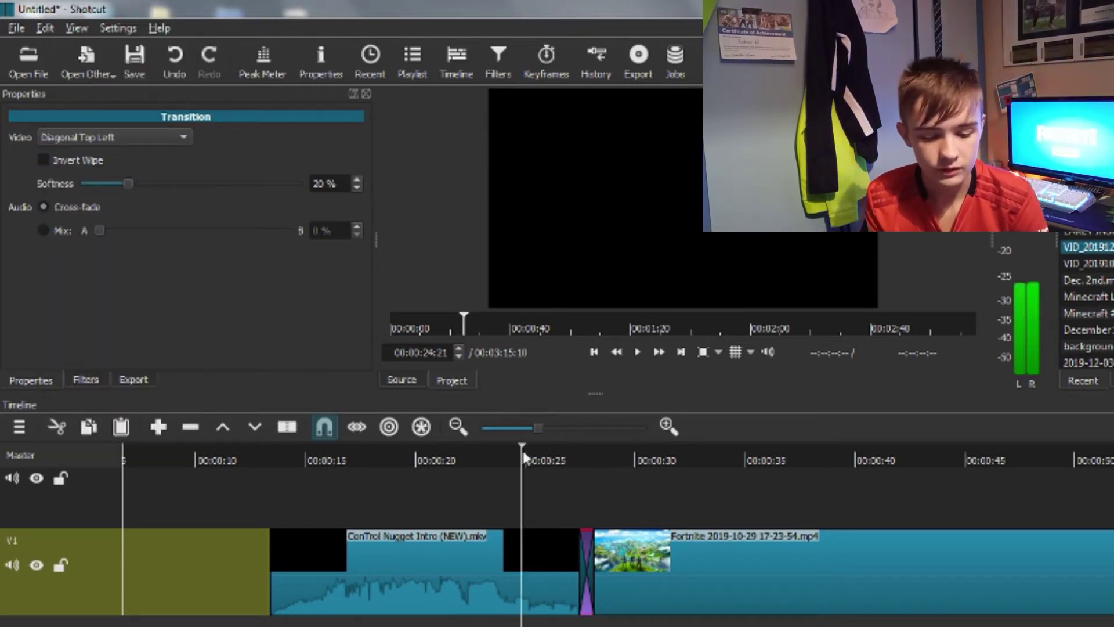
pyautogui.press('space')
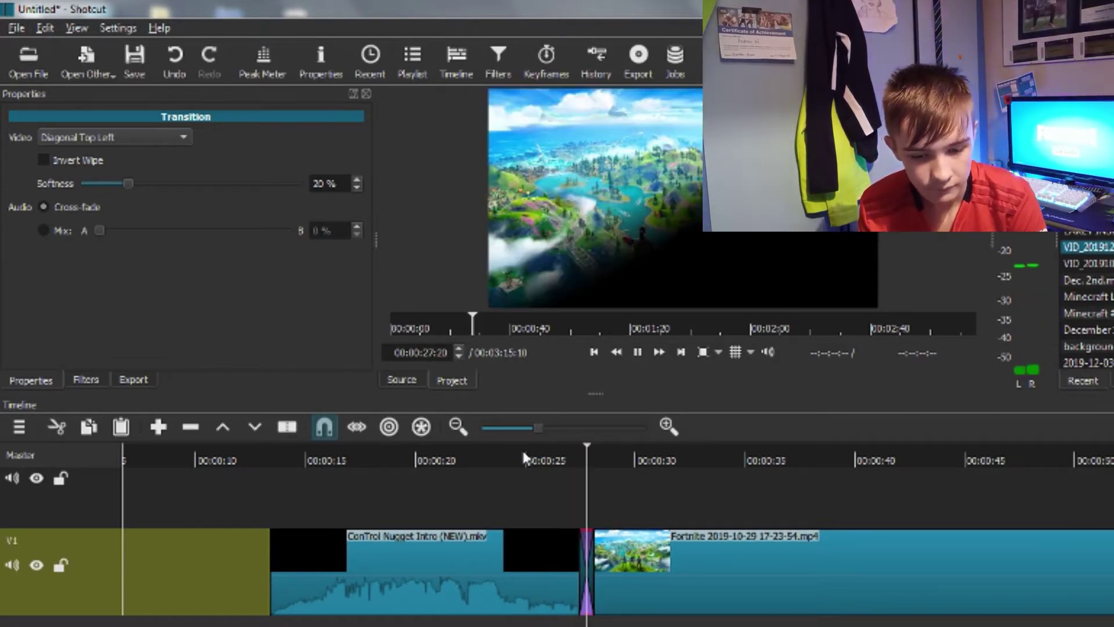
pyautogui.press('space')
pyautogui.press('Right')
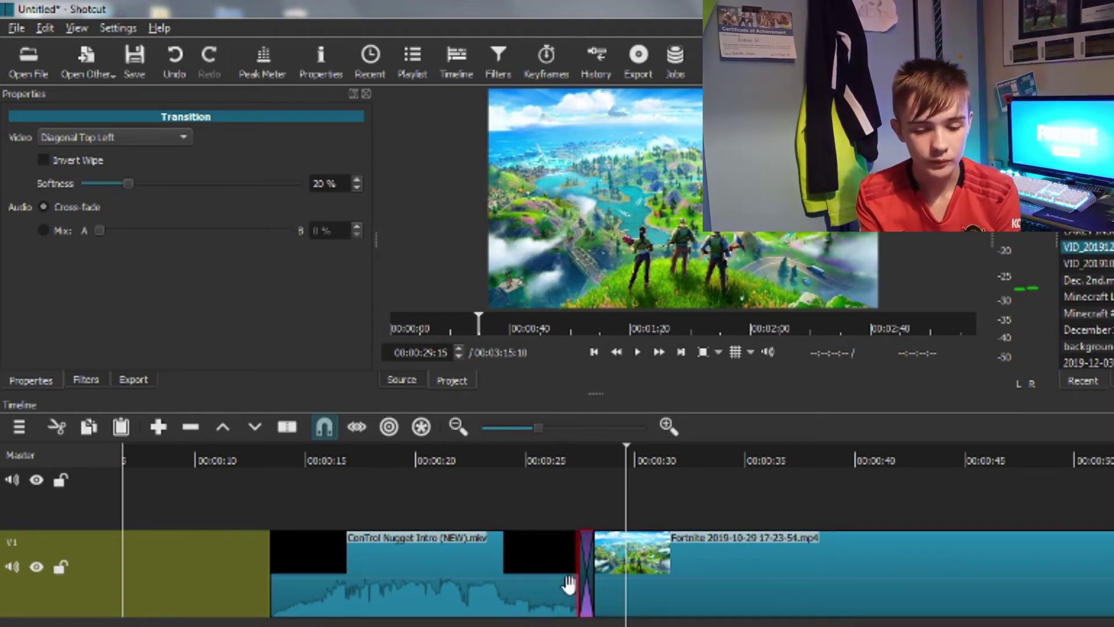
# Step: Undo the transition and restore the Fortnite clip directly after the intro without an overlap
pyautogui.click(166, 57)
pyautogui.click(165, 57)
pyautogui.click(165, 57)
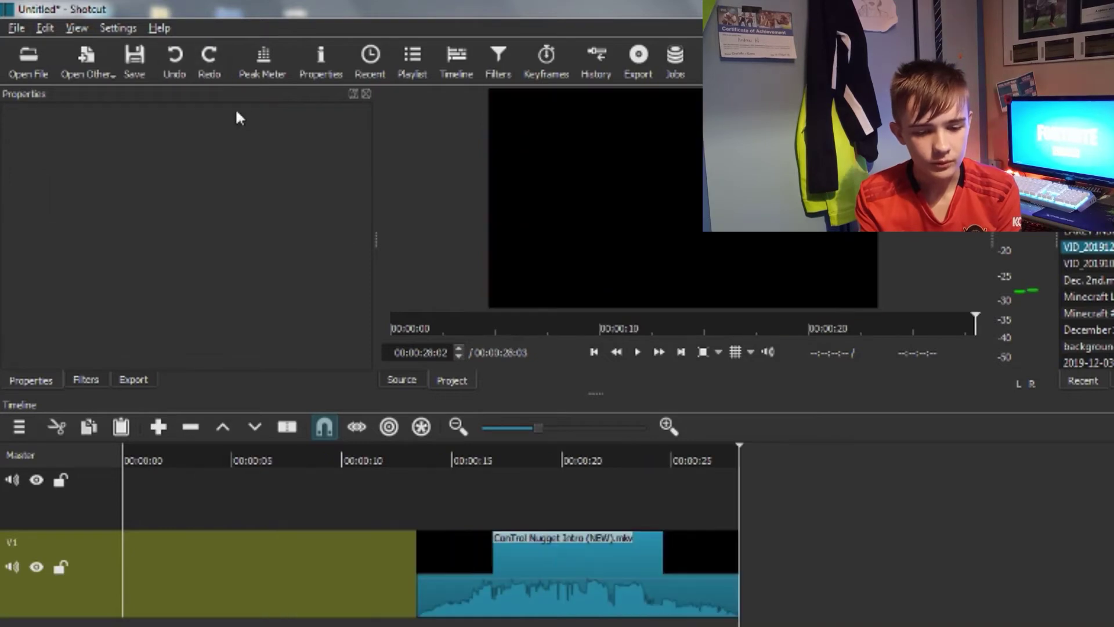
pyautogui.click(210, 63)
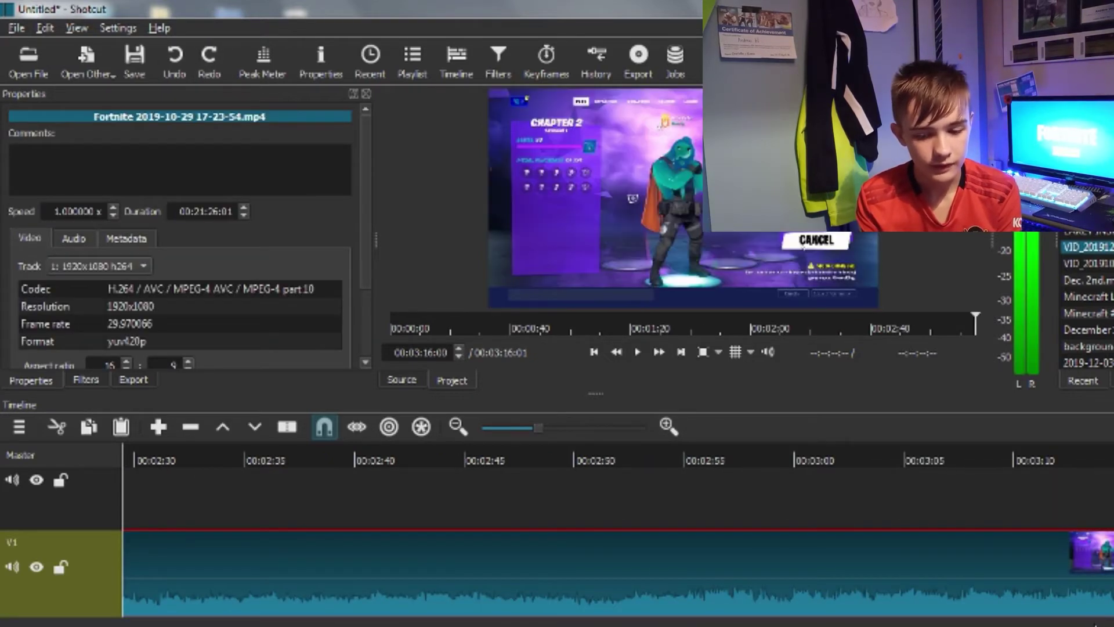
# Step: Move the Fortnite clip from V1 up to V2, keeping its start at the intro clip's end
pyautogui.moveTo(1010, 625); pyautogui.dragTo(393, 609)
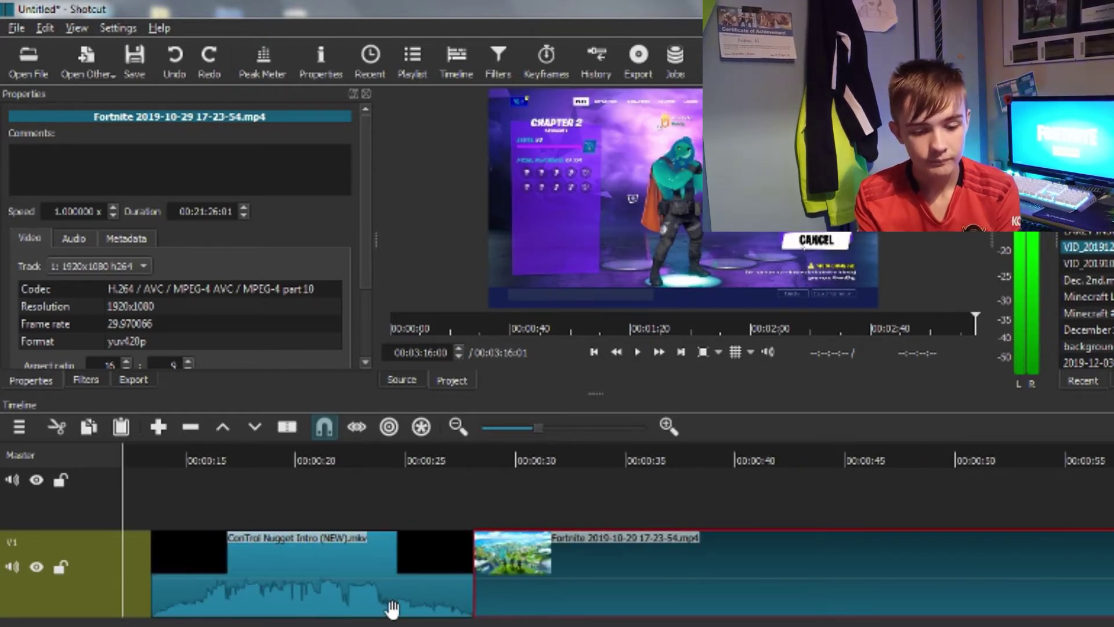
pyautogui.moveTo(587, 557); pyautogui.dragTo(592, 498)
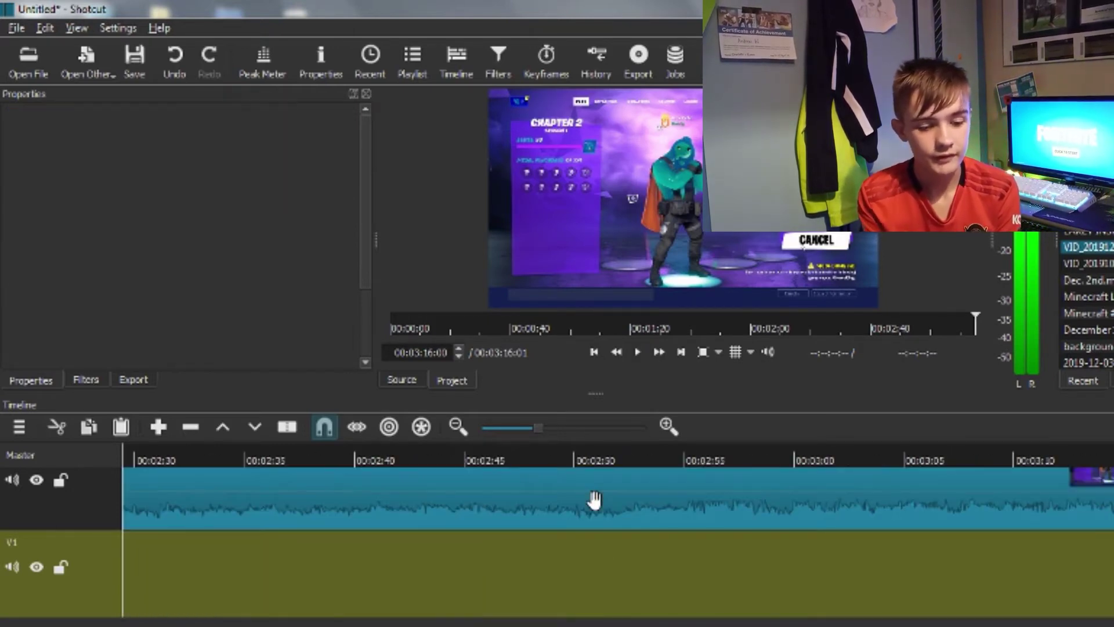
pyautogui.moveTo(1036, 626); pyautogui.dragTo(339, 486)
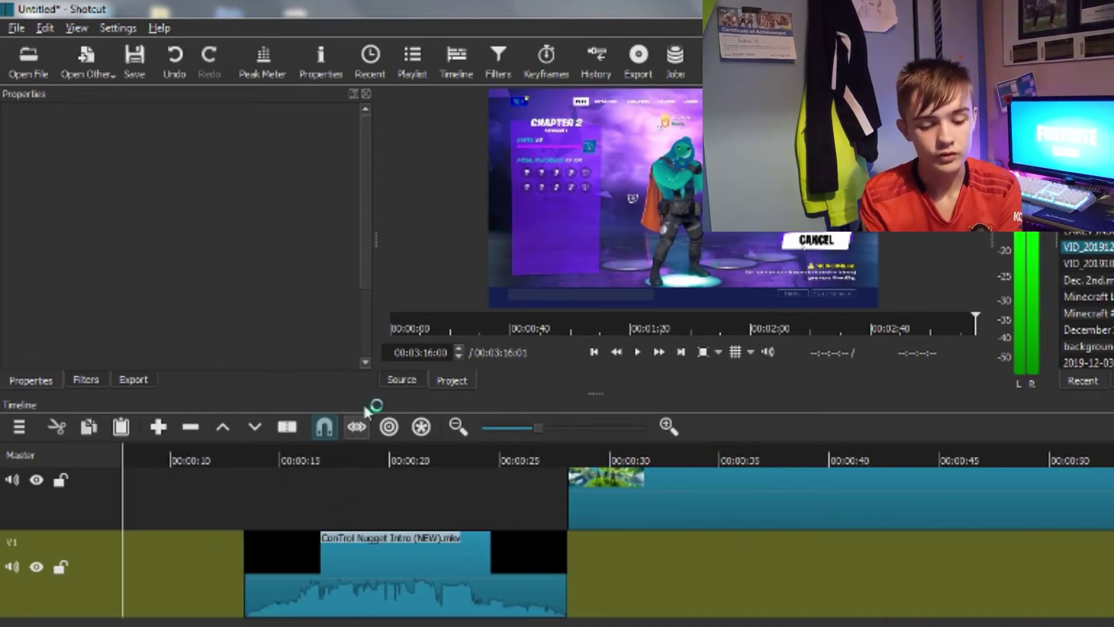
# Step: Split the Fortnite clip on V2 at 00:00:30:15
pyautogui.click(400, 459)
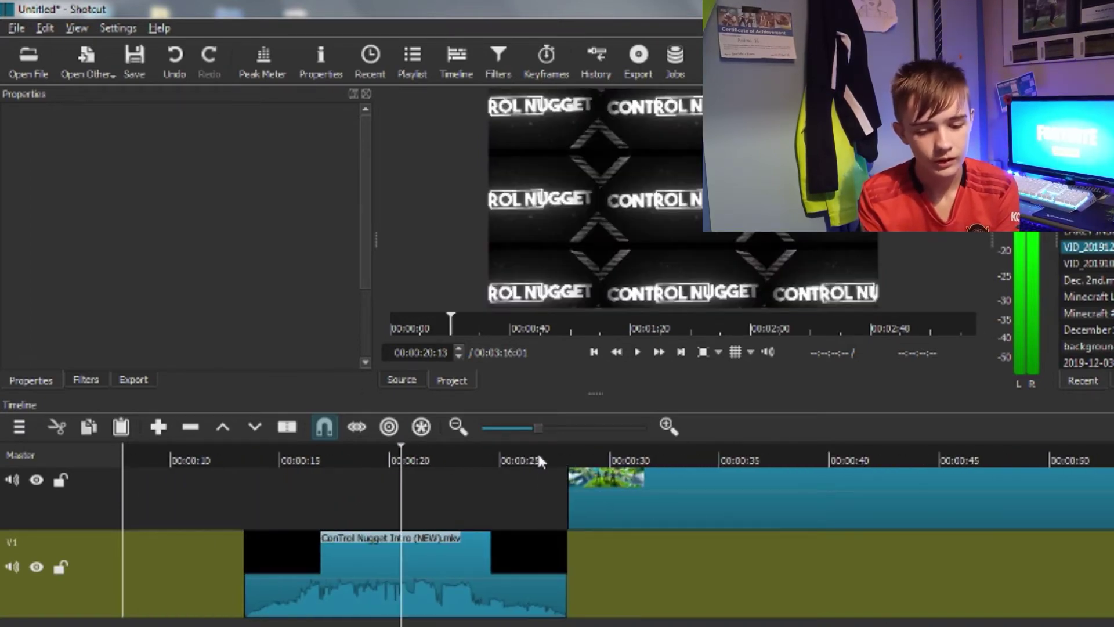
pyautogui.moveTo(600, 452); pyautogui.dragTo(622, 452)
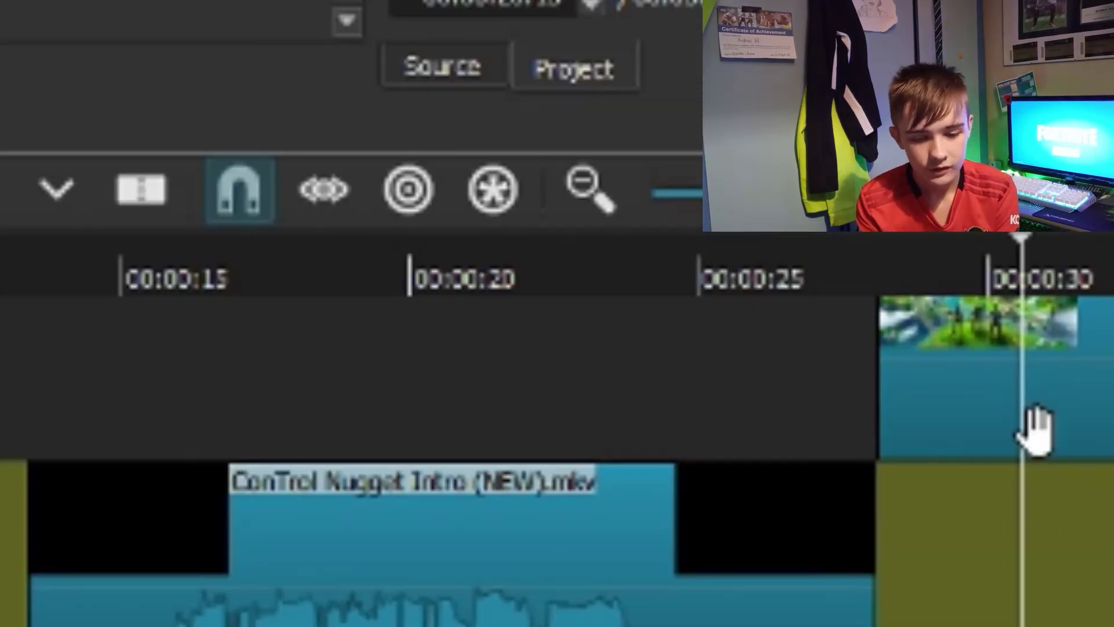
pyautogui.click(627, 523)
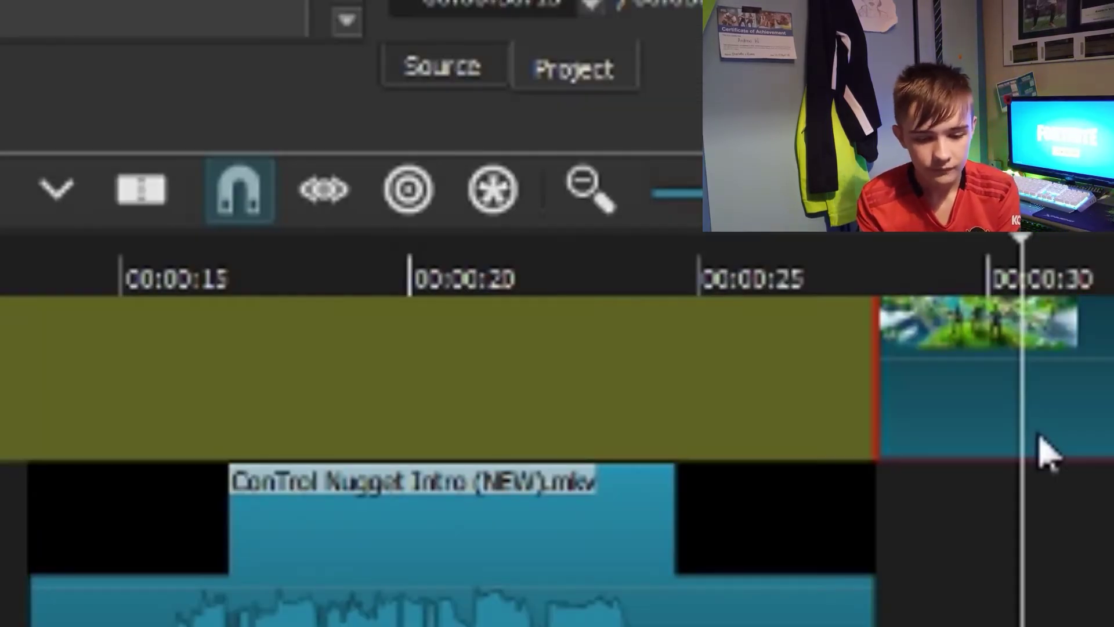
pyautogui.click(152, 200)
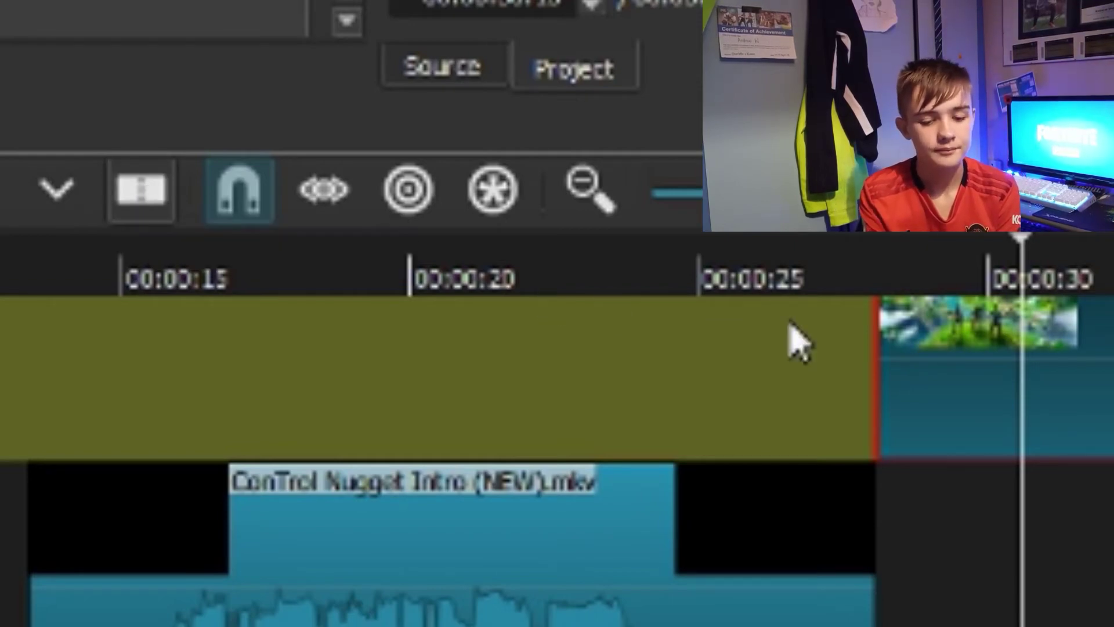
# Step: Place the short Fortnite piece on V1 overlapping the intro's end as a transition, and shift the remaining V2 piece to start where it ends
pyautogui.click(930, 366)
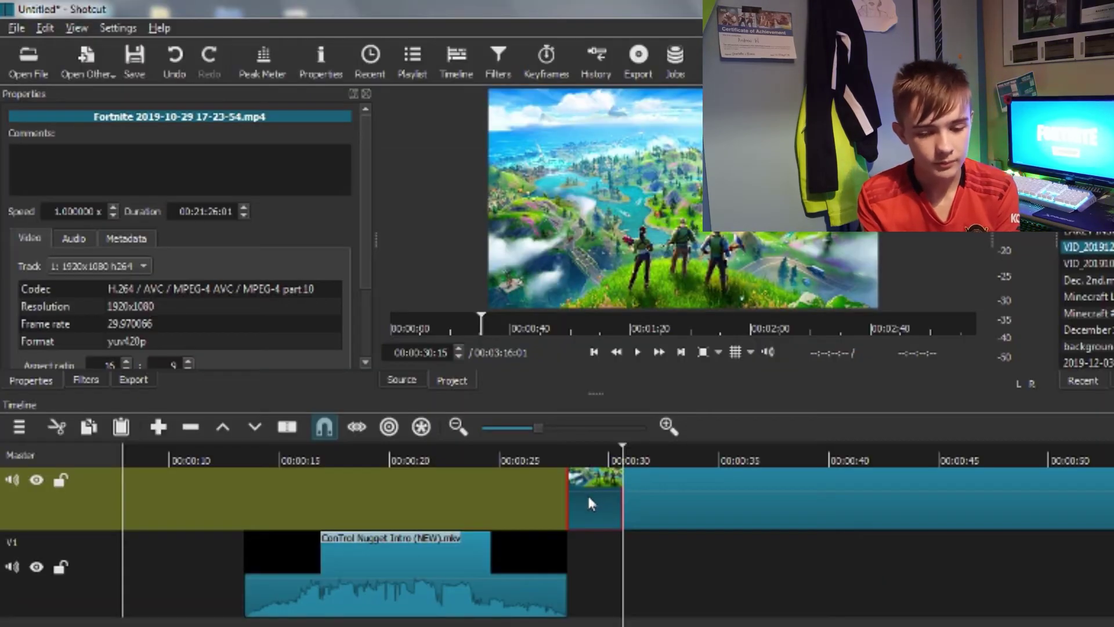
pyautogui.moveTo(588, 498); pyautogui.dragTo(592, 543)
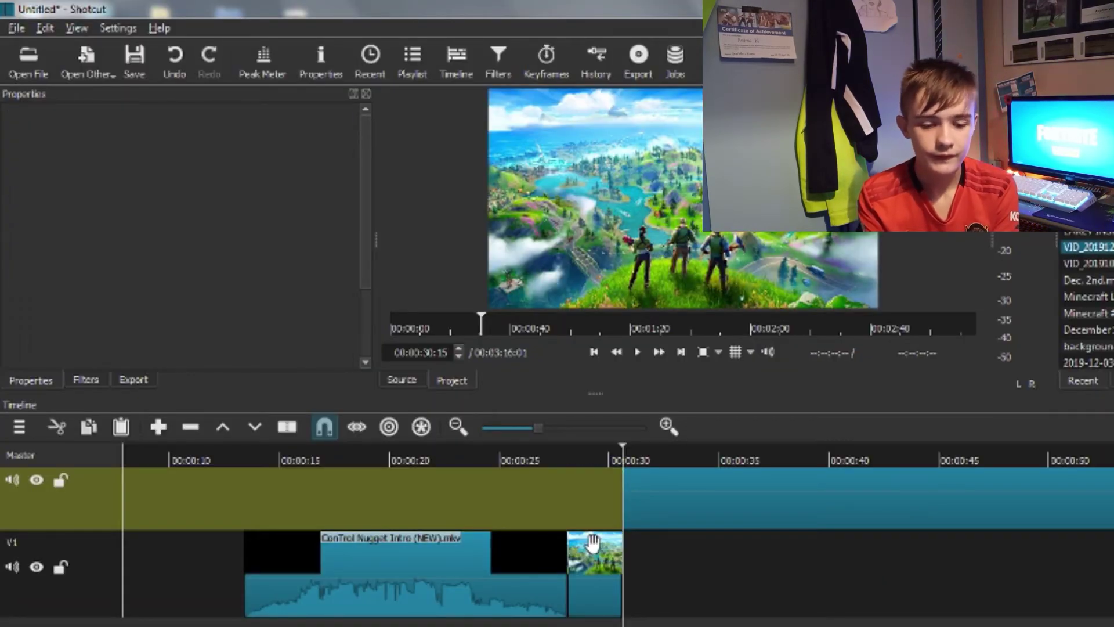
pyautogui.moveTo(592, 543); pyautogui.dragTo(563, 545)
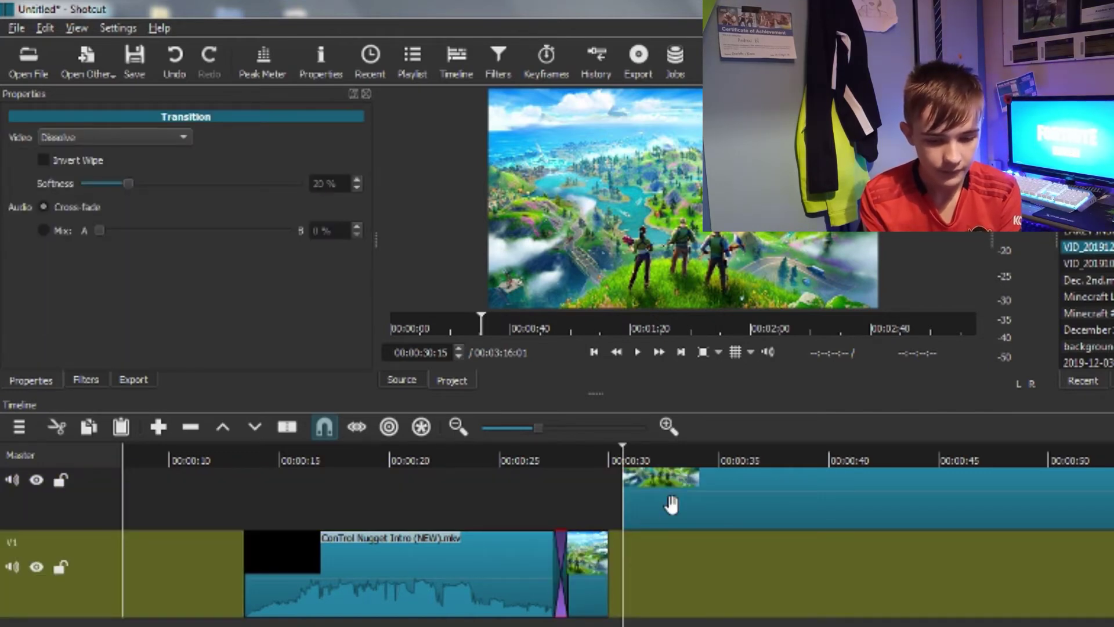
pyautogui.moveTo(669, 505); pyautogui.dragTo(643, 500)
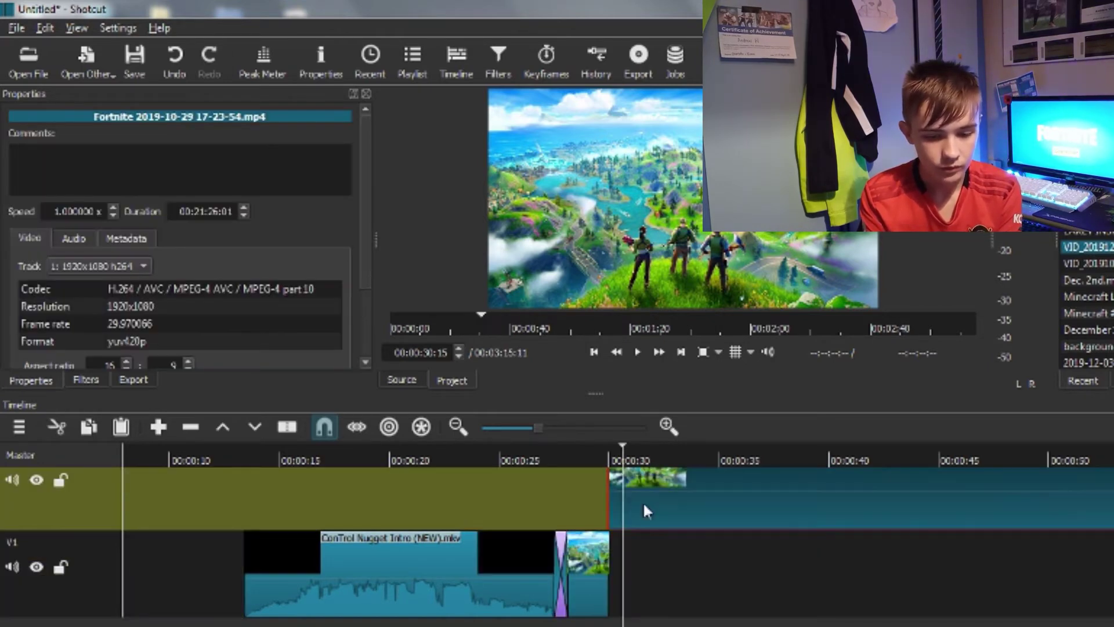
# Step: Change the video type of the transition into the short Fortnite piece to Diagonal Top Left
pyautogui.click(560, 551)
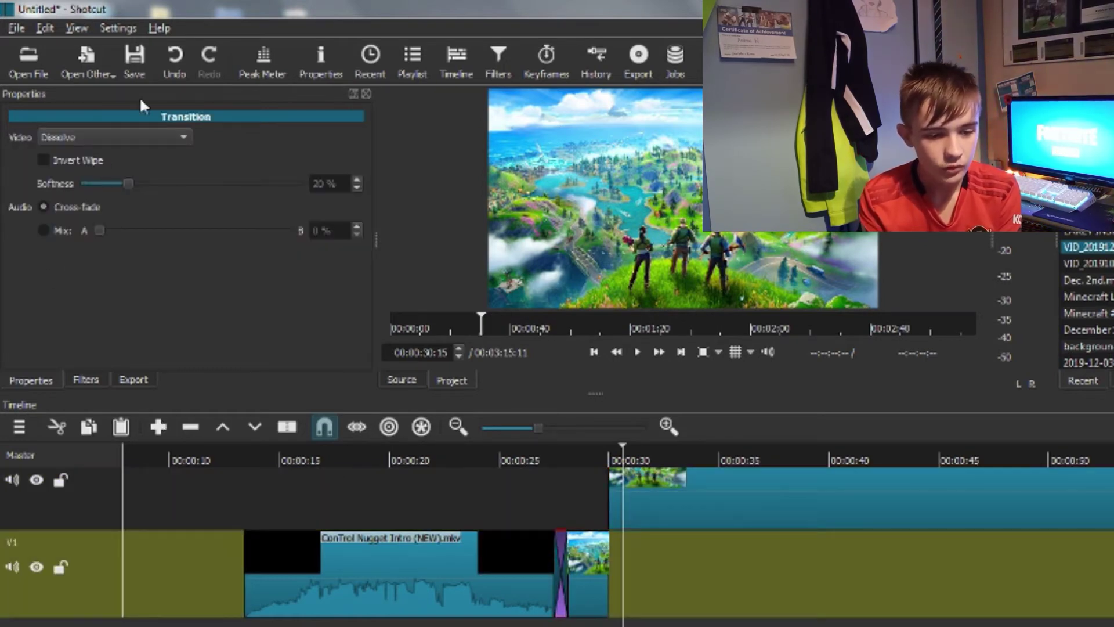
pyautogui.click(143, 134)
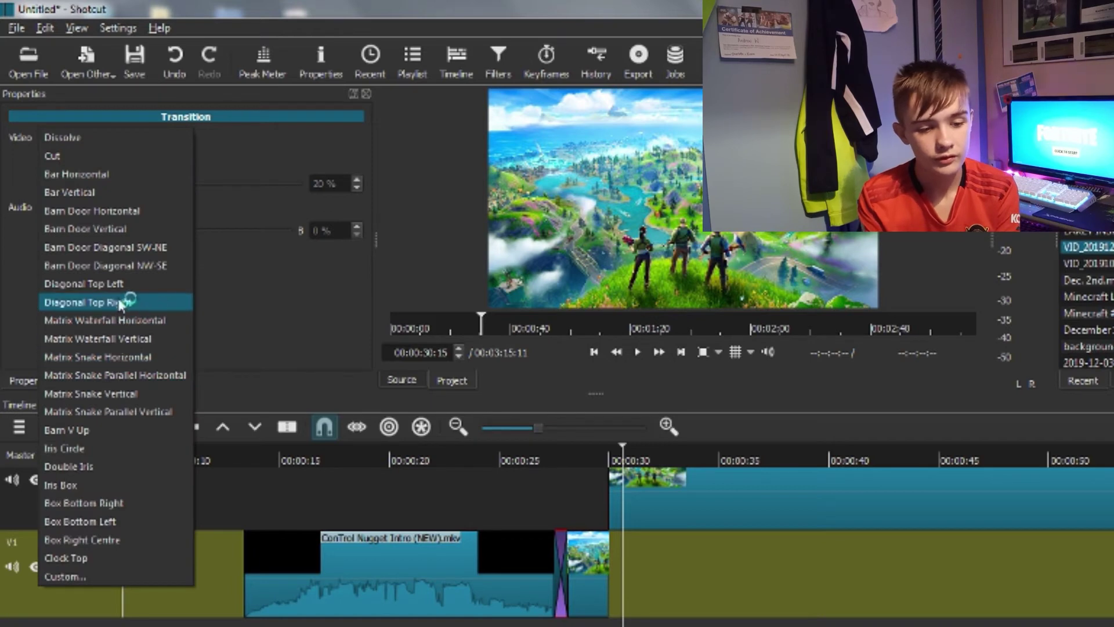
pyautogui.click(120, 284)
# Step: Play the timeline from 00:00:26:08 across the transition and into the remaining V2 clip to check the result
pyautogui.click(529, 459)
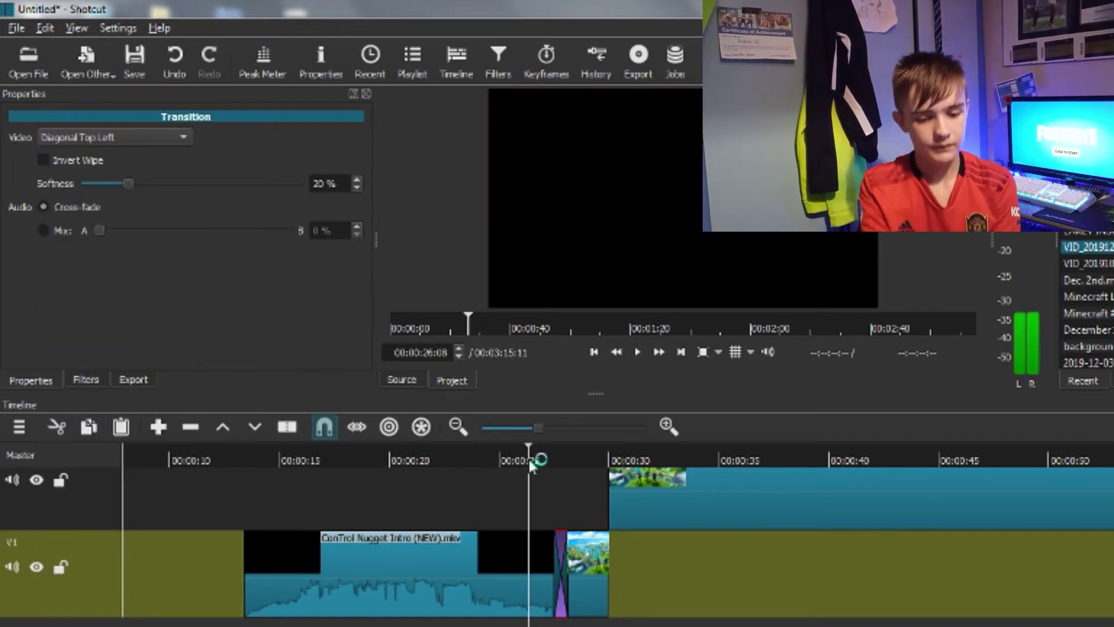
pyautogui.press('space')
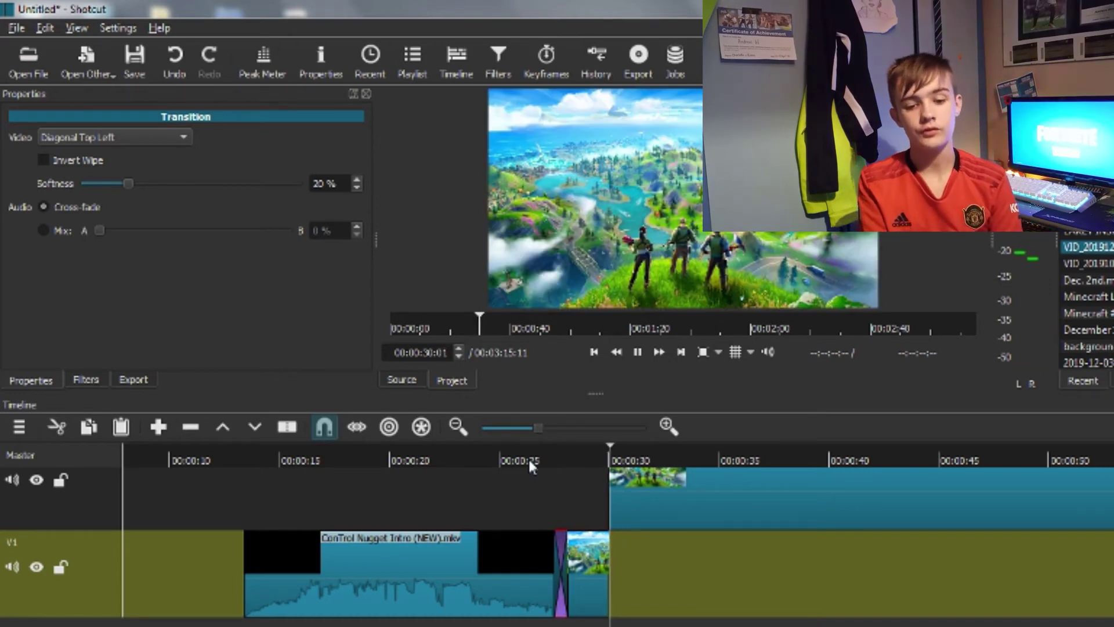
pyautogui.press('space')
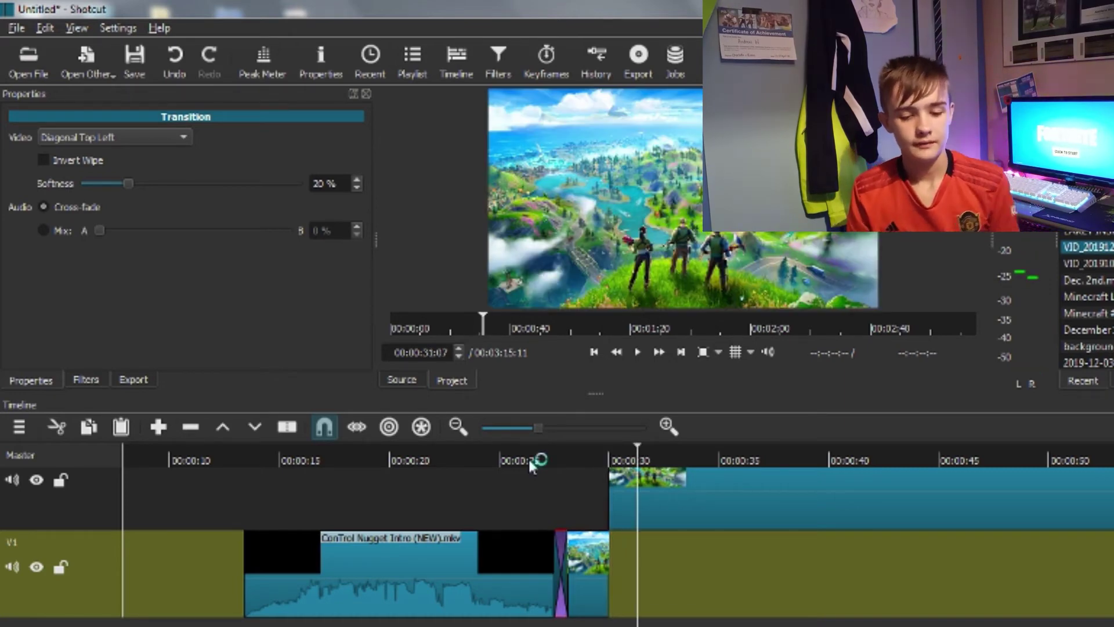
pyautogui.press('Right')
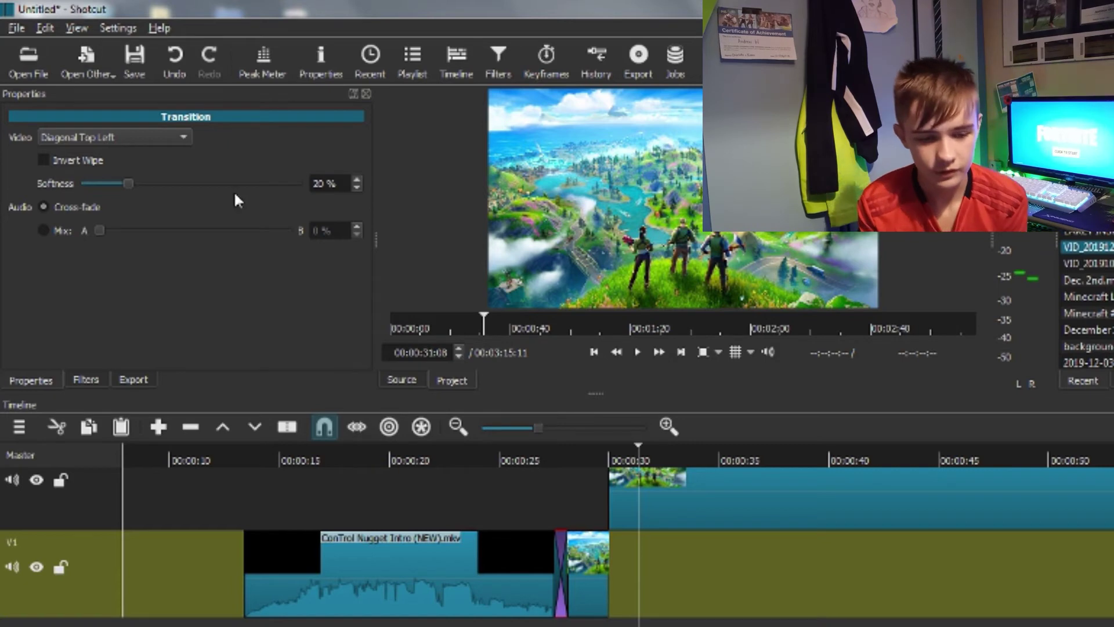
# Step: Undo the V2 clip's shift, the transition, and the short Fortnite piece's move to V1
pyautogui.click(183, 65)
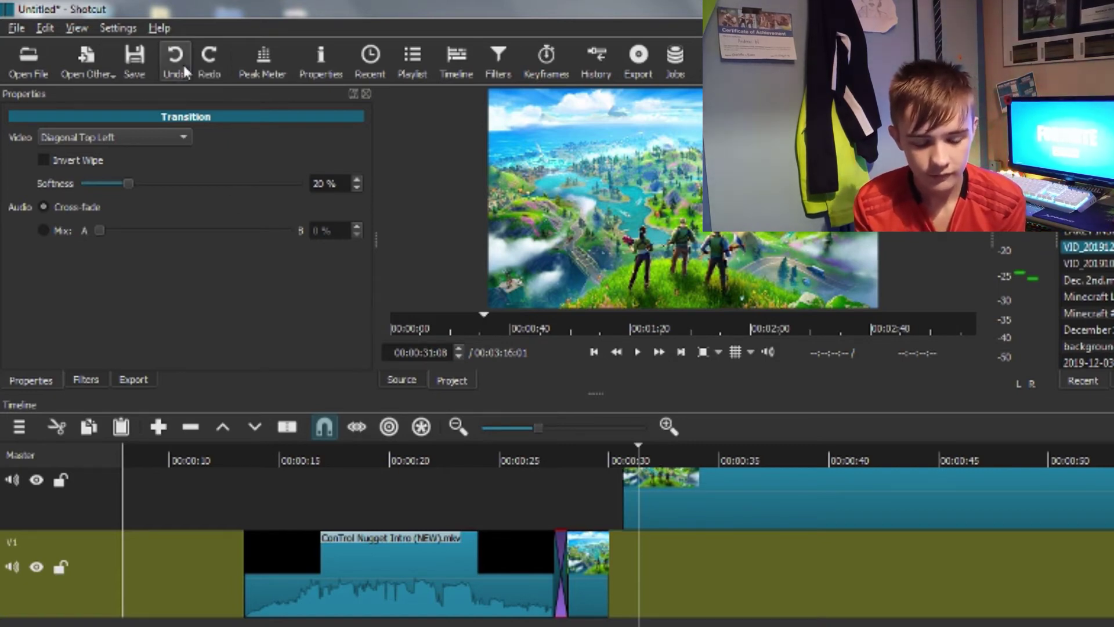
pyautogui.click(183, 65)
pyautogui.click(184, 65)
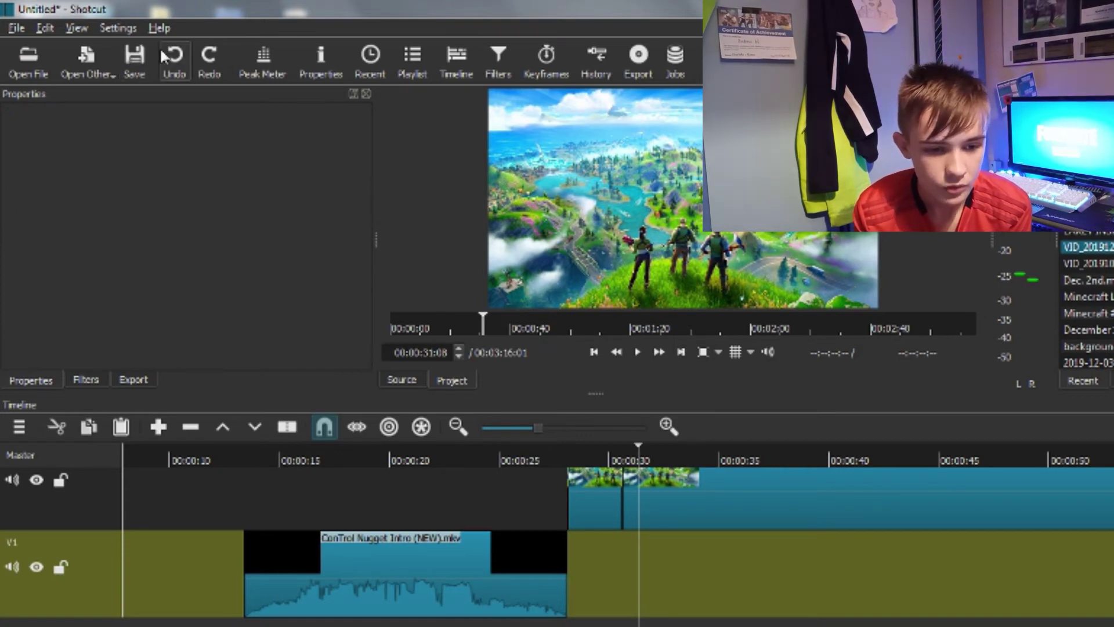
# Step: Undo the Fortnite clip's split, and split the intro at 00:00:25:09 with its end piece moved onto V2 directly before the Fortnite clip
pyautogui.click(175, 61)
pyautogui.click(507, 456)
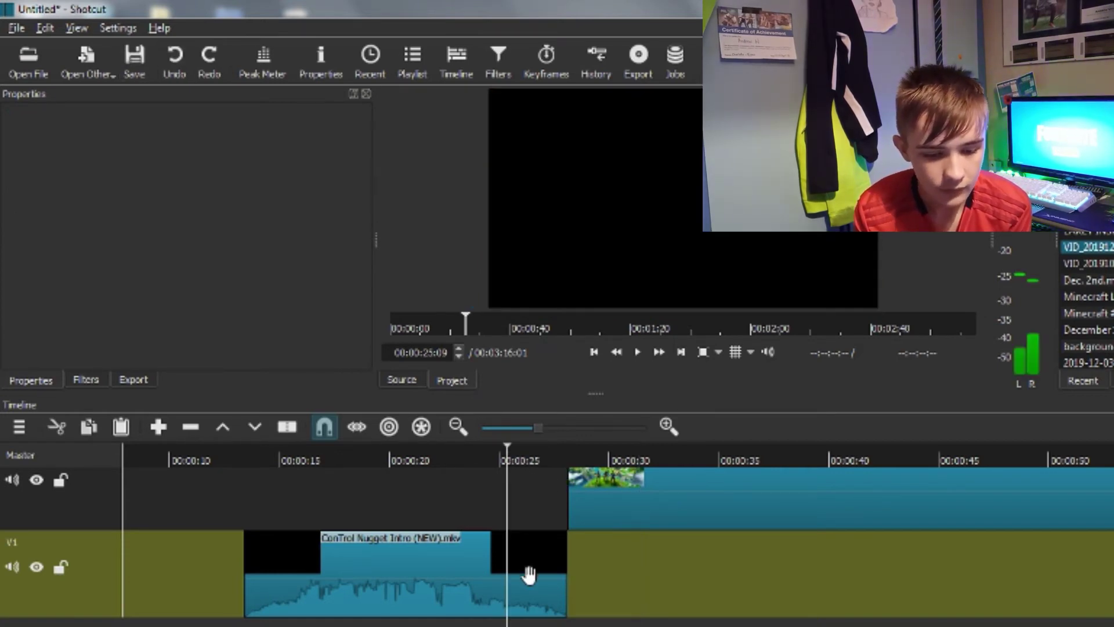
pyautogui.click(527, 572)
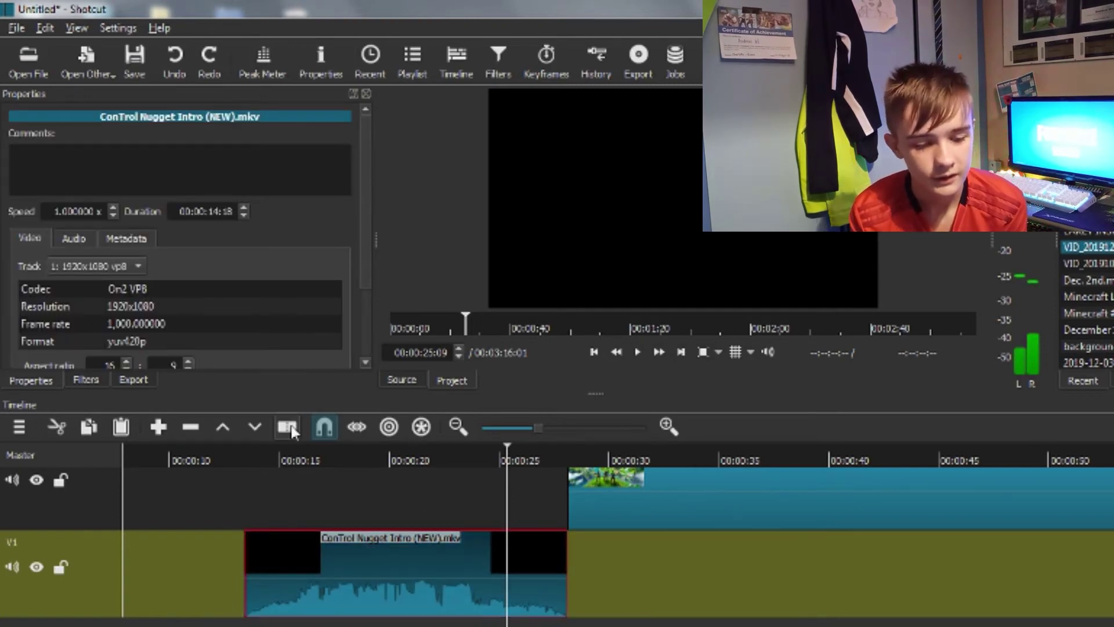
pyautogui.press('s')
pyautogui.moveTo(549, 563); pyautogui.dragTo(550, 490)
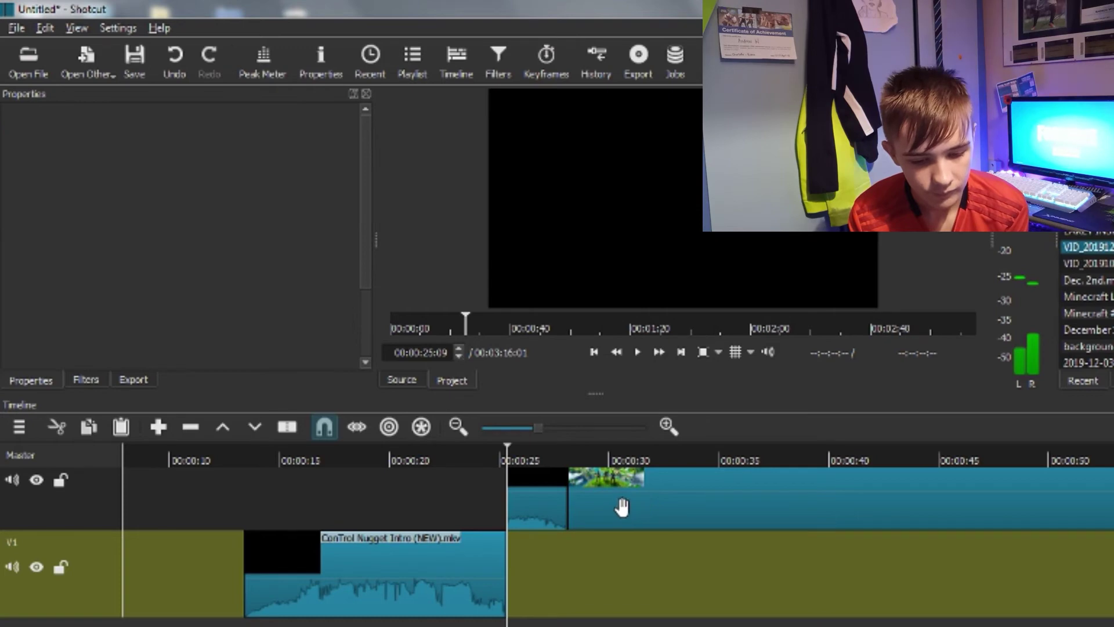
# Step: Overlap the Fortnite clip slightly onto the intro's end piece on V2 as a short transition with video type Diagonal Top Left
pyautogui.moveTo(600, 508); pyautogui.dragTo(585, 501)
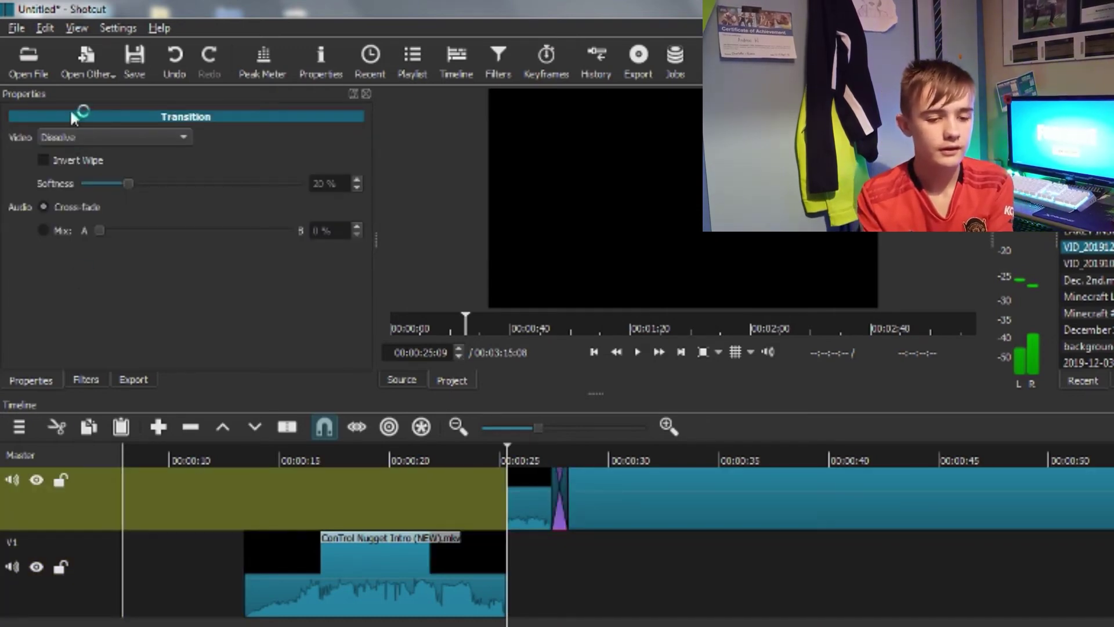
pyautogui.click(74, 139)
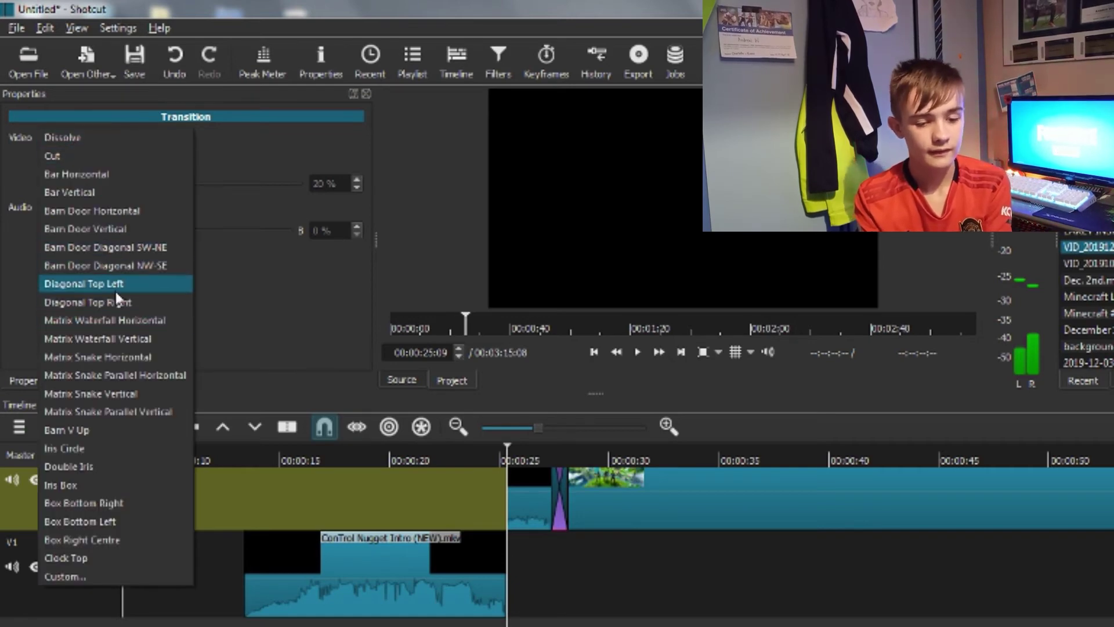
pyautogui.click(115, 287)
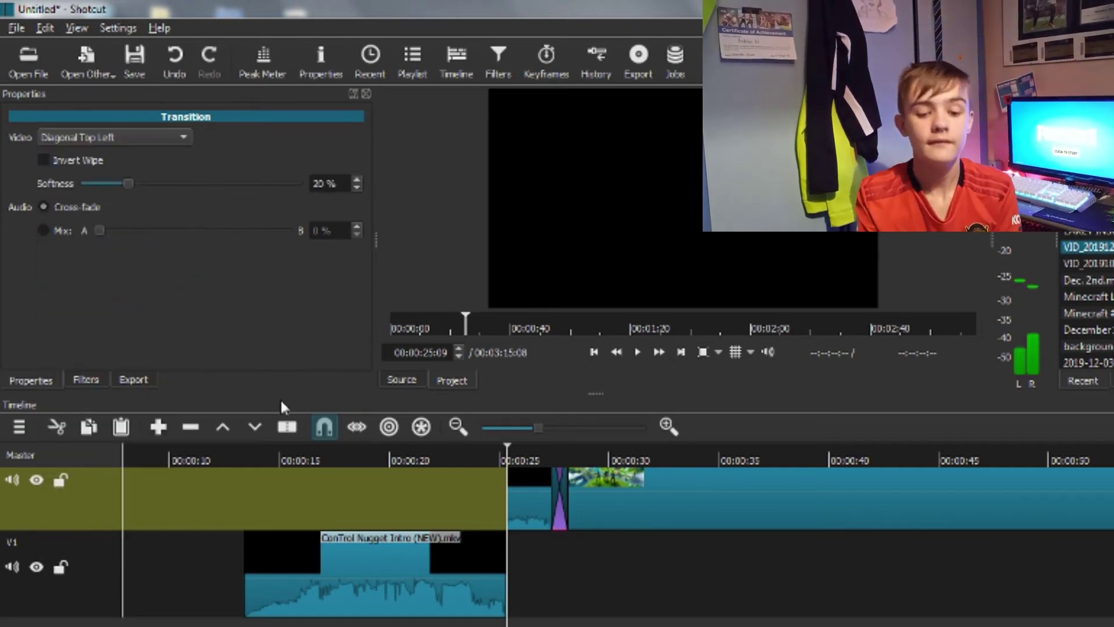
# Step: Play the timeline from the intro on V1 across the short V2 transition, and scrub back to 00:00:27:12 to inspect the wipe
pyautogui.click(439, 456)
pyautogui.press('space')
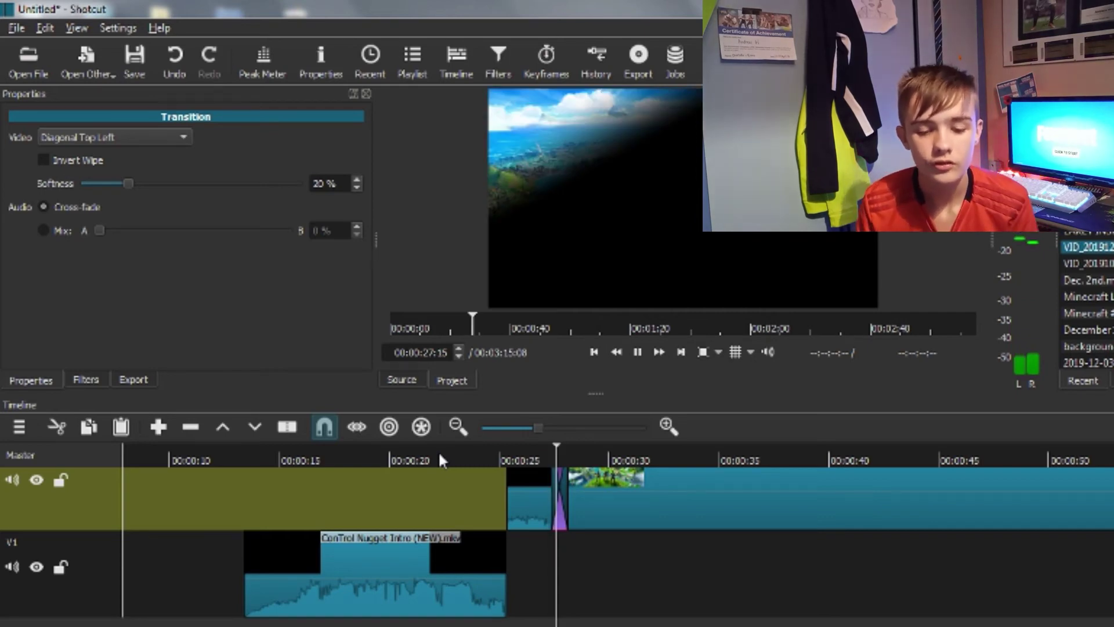
pyautogui.press('space')
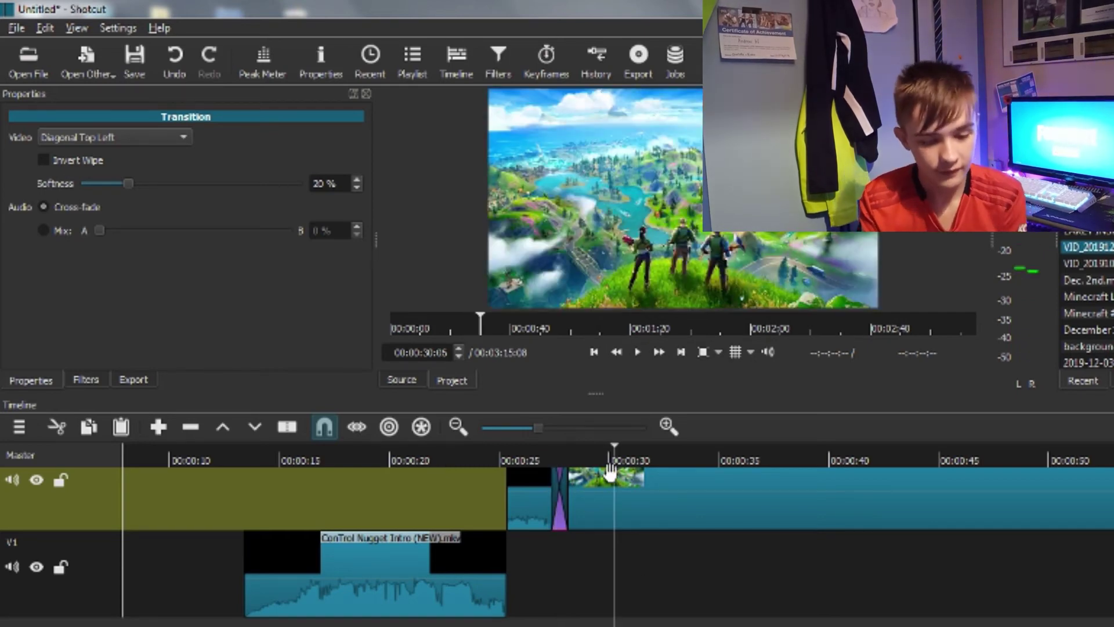
pyautogui.moveTo(575, 456); pyautogui.dragTo(558, 462)
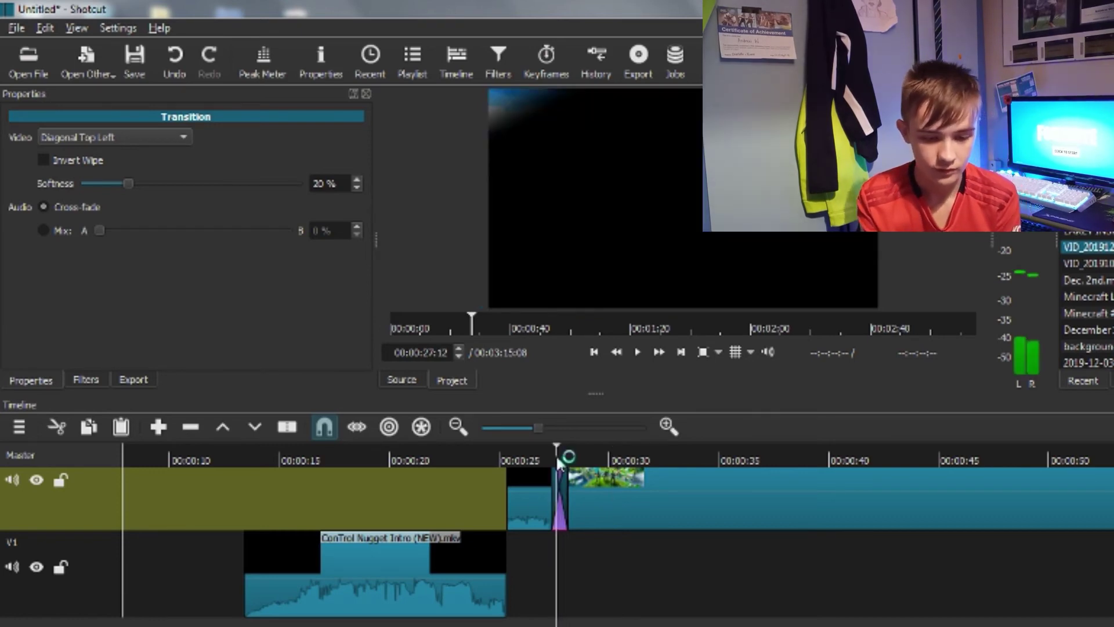
# Step: Replace the short V2 transition with a longer overlap of about 2 seconds, using the Diagonal Top Left video type
pyautogui.click(175, 58)
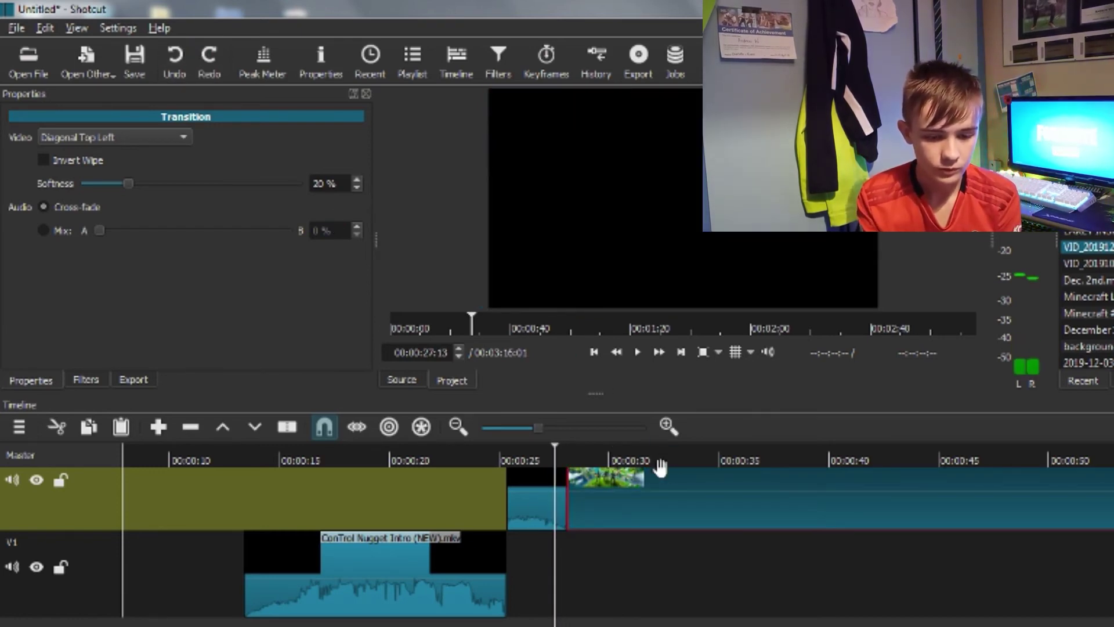
pyautogui.moveTo(660, 467); pyautogui.dragTo(604, 469)
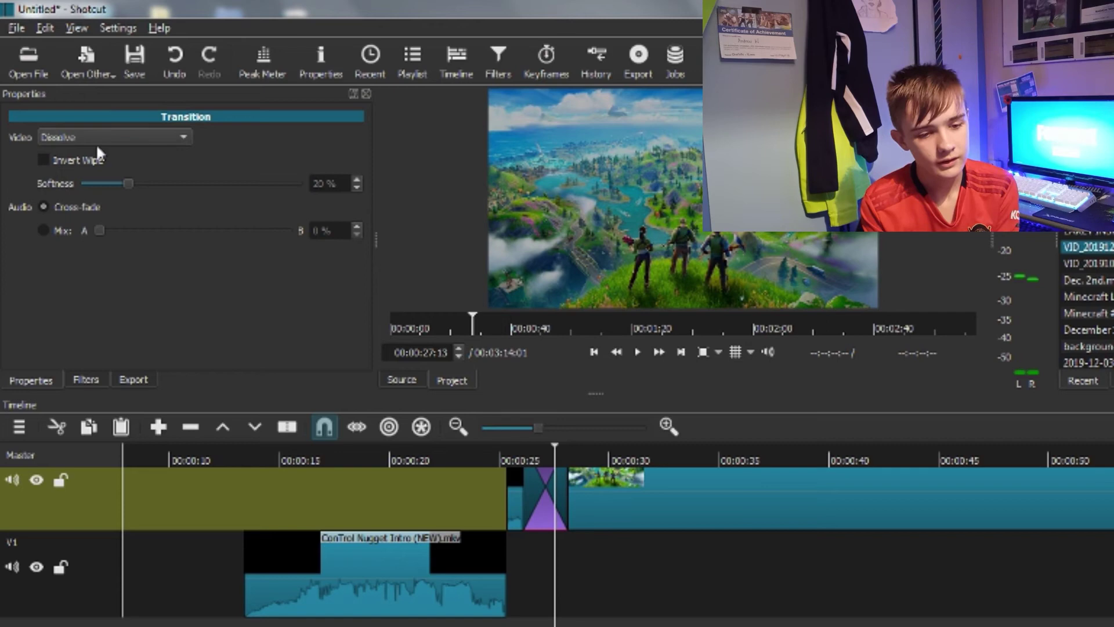
pyautogui.click(95, 140)
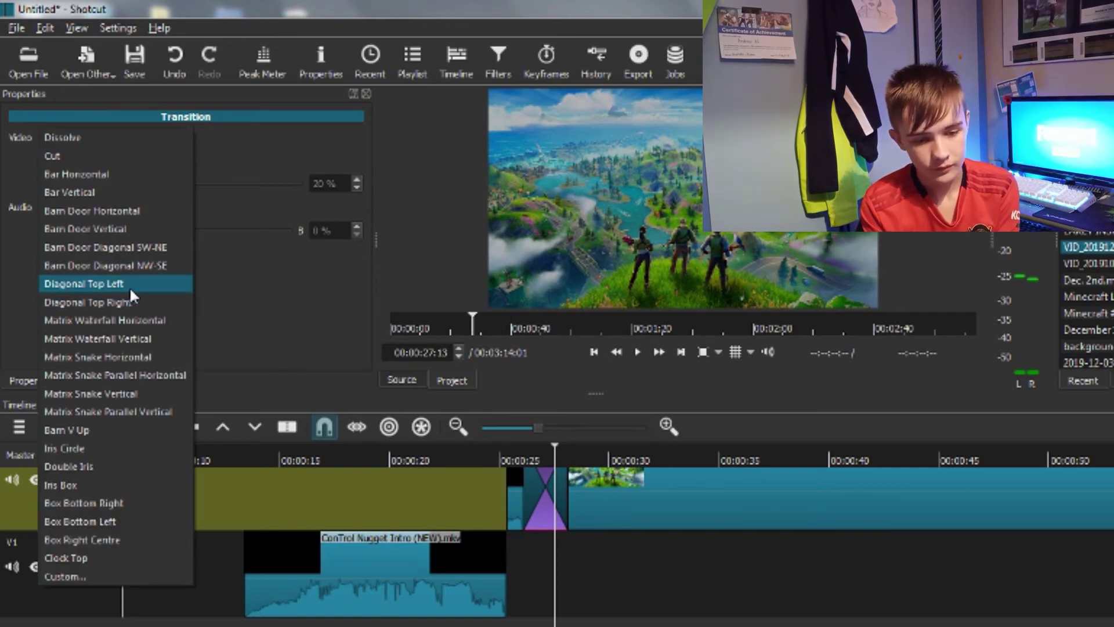
pyautogui.click(130, 285)
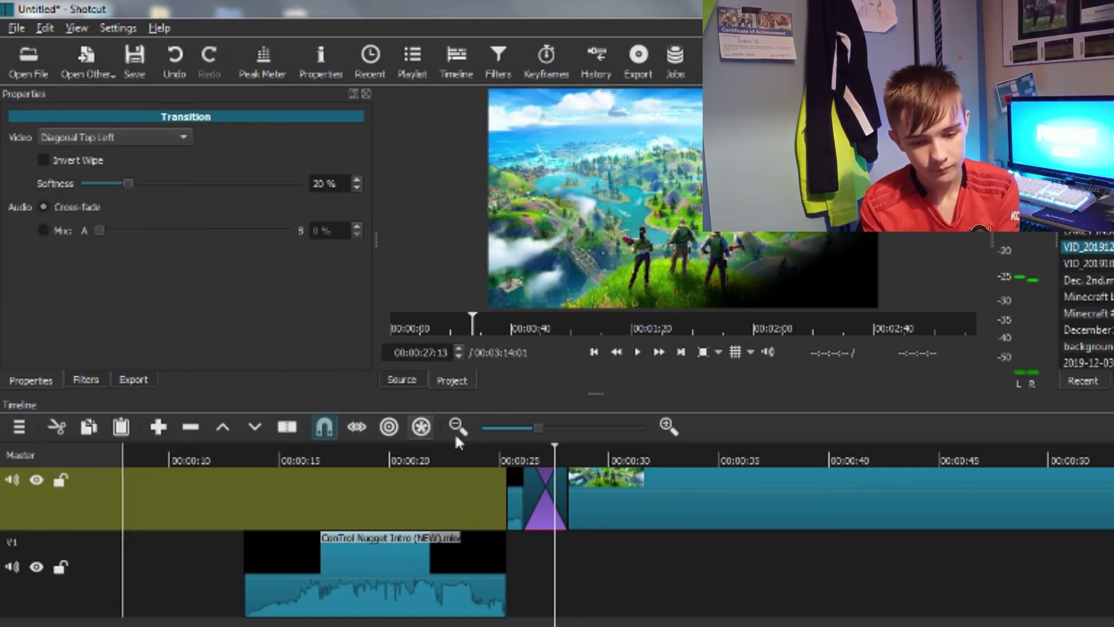
# Step: Play the timeline from 00:00:24:02 to check the longer diagonal transition
pyautogui.click(479, 452)
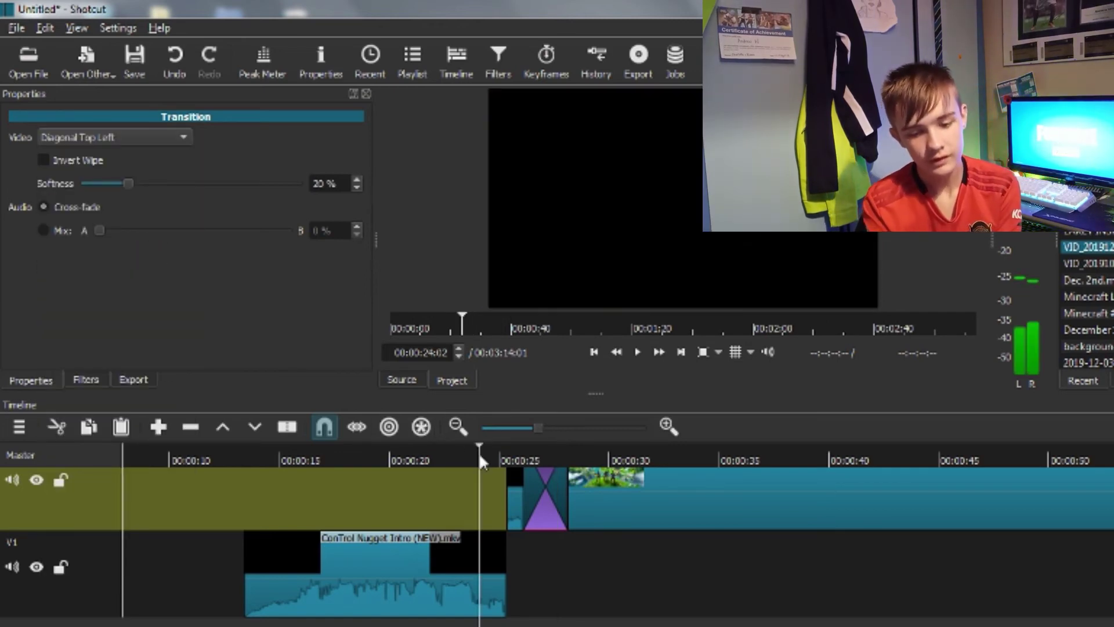
pyautogui.press('space')
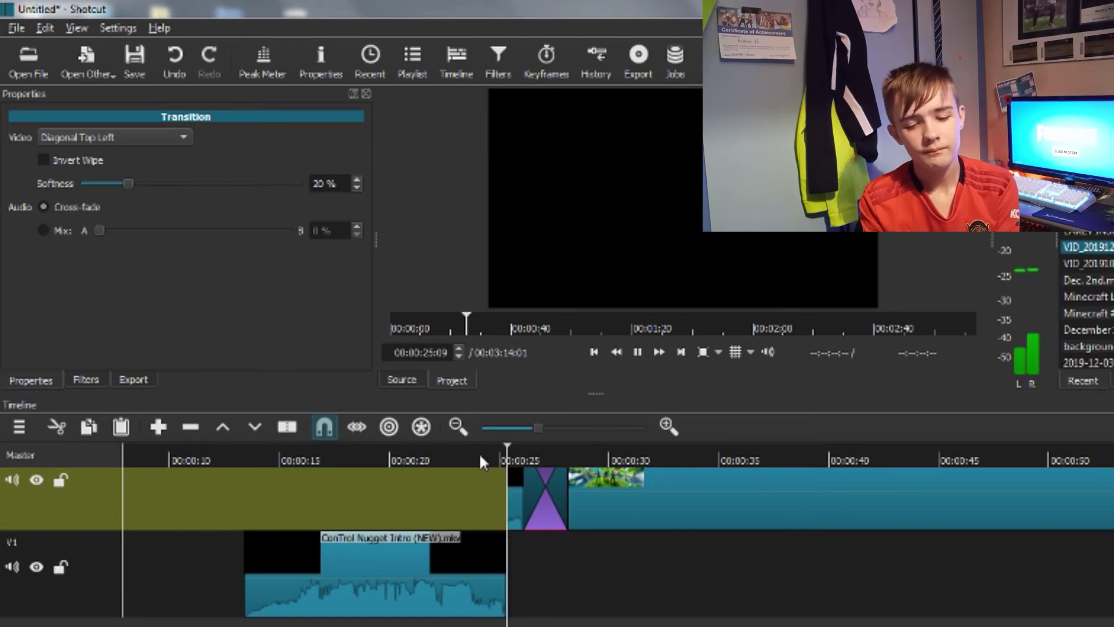